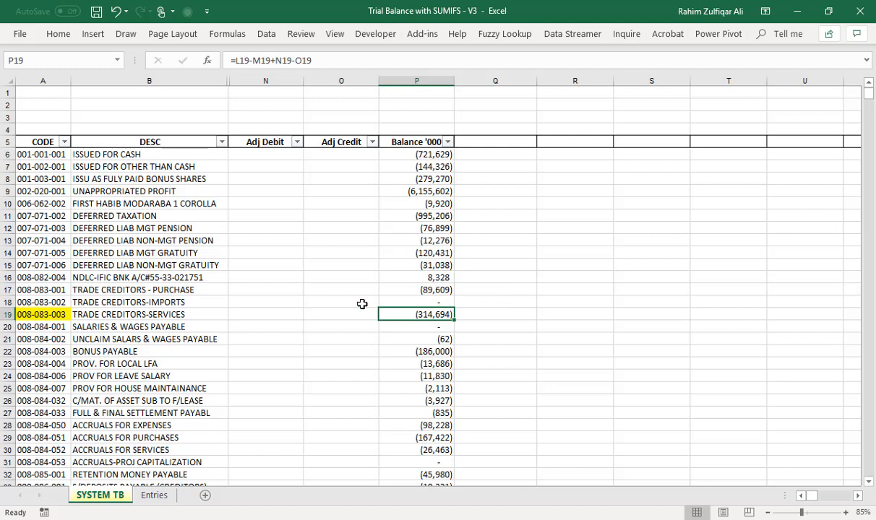
Examine the trial balance on the SYSTEM TB sheet and the adjusting entries with their debit and credit totals on the Entries sheet
click(162, 495)
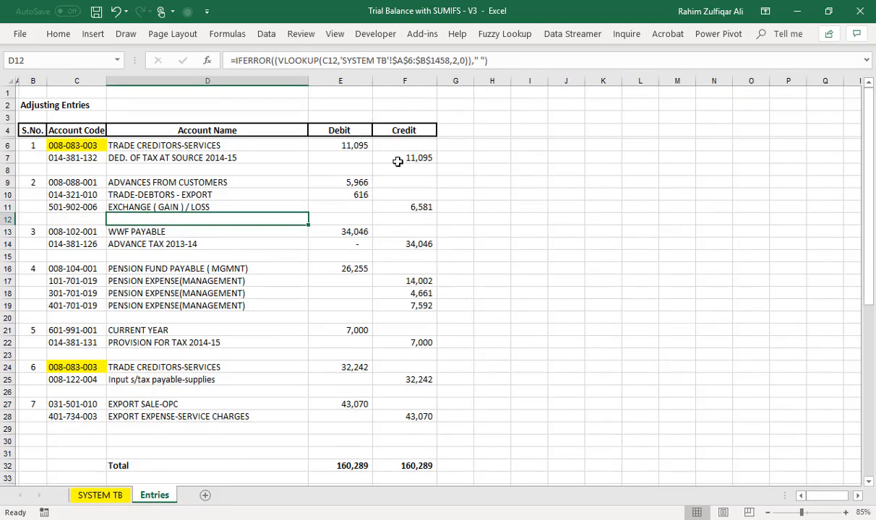
click(102, 494)
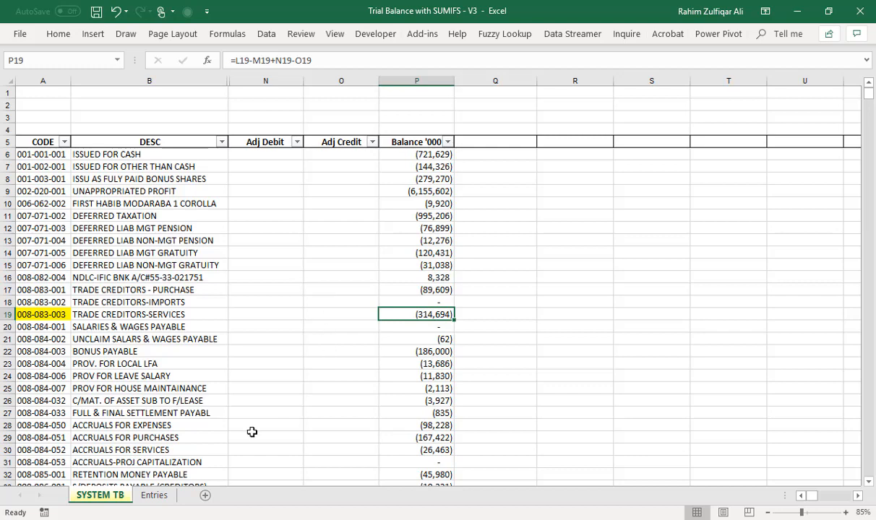
click(154, 495)
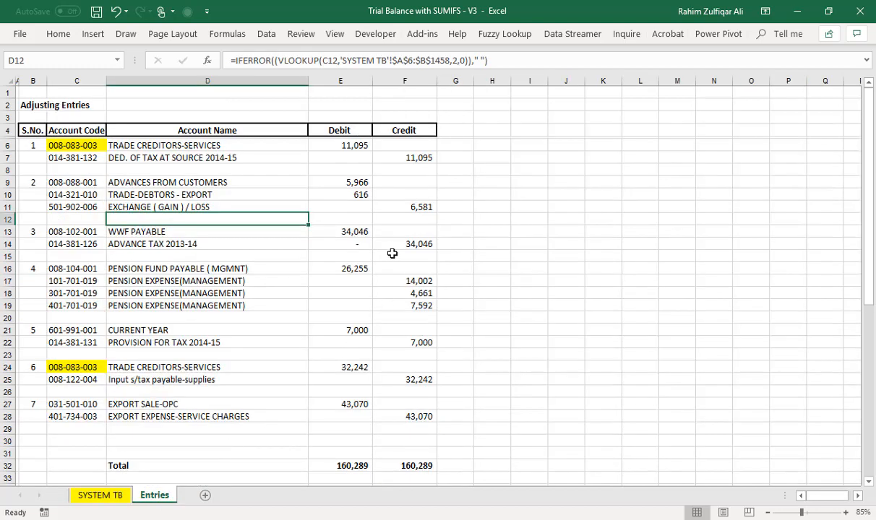
click(113, 499)
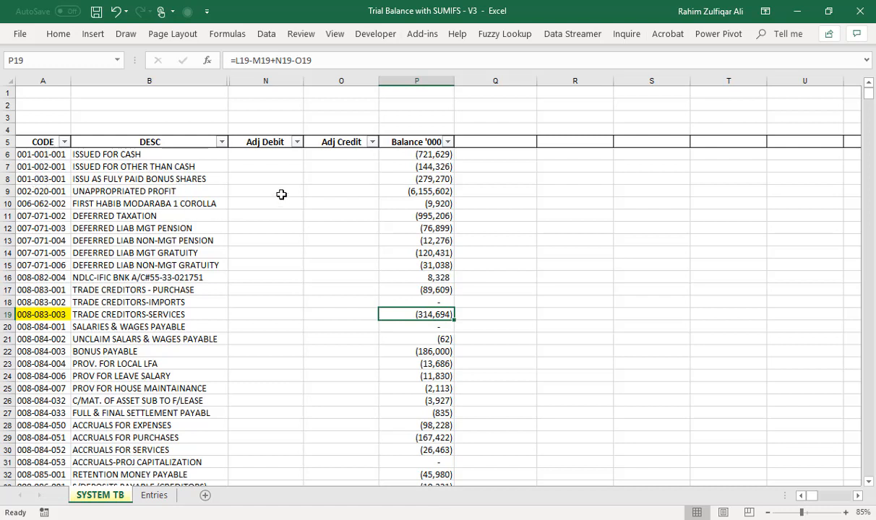
click(404, 228)
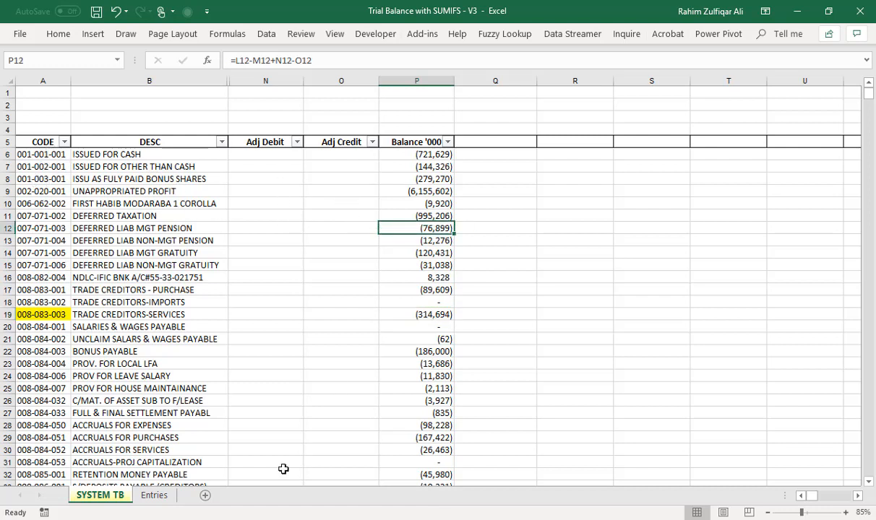
click(154, 496)
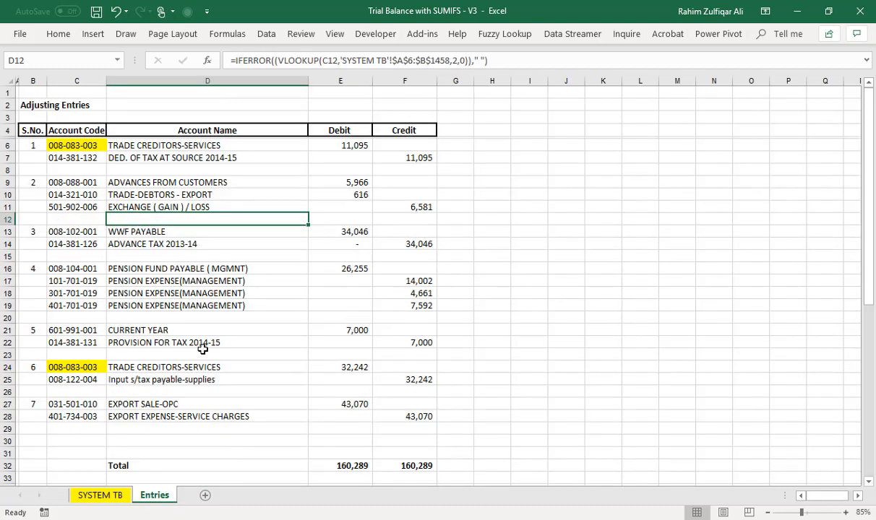
scroll(318, 426, down, 1)
scroll(319, 418, up, 1)
click(354, 466)
shift+click(403, 468)
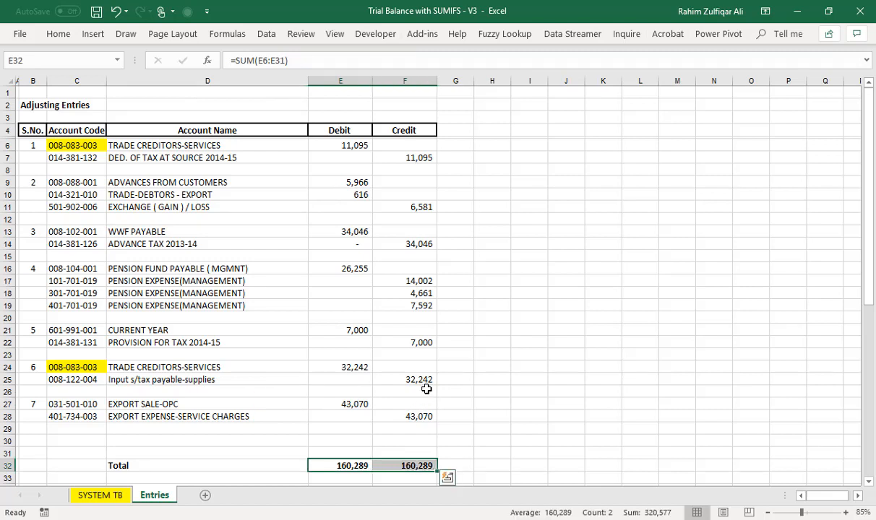
click(409, 464)
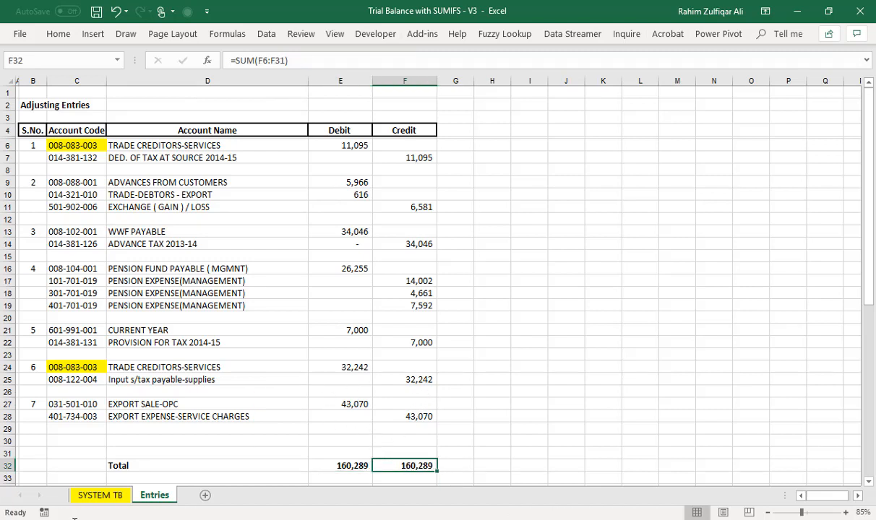
click(105, 496)
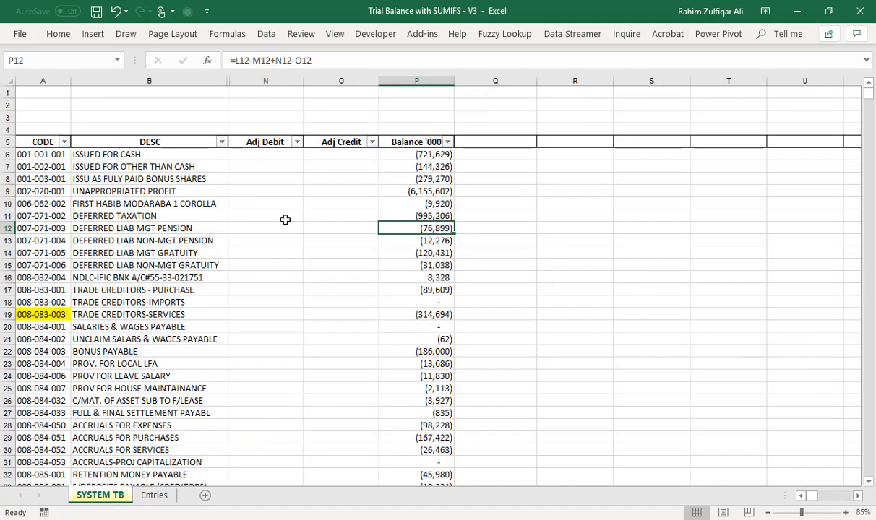
Start a SUMIF formula in cell N6 of the Adj Debit column on SYSTEM TB, using account codes Entries!C6:C28 as the range
click(269, 156)
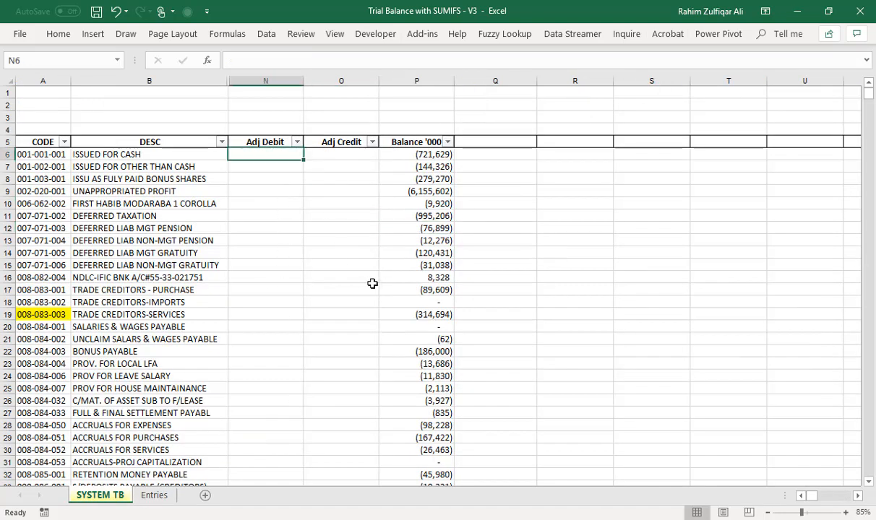
click(159, 496)
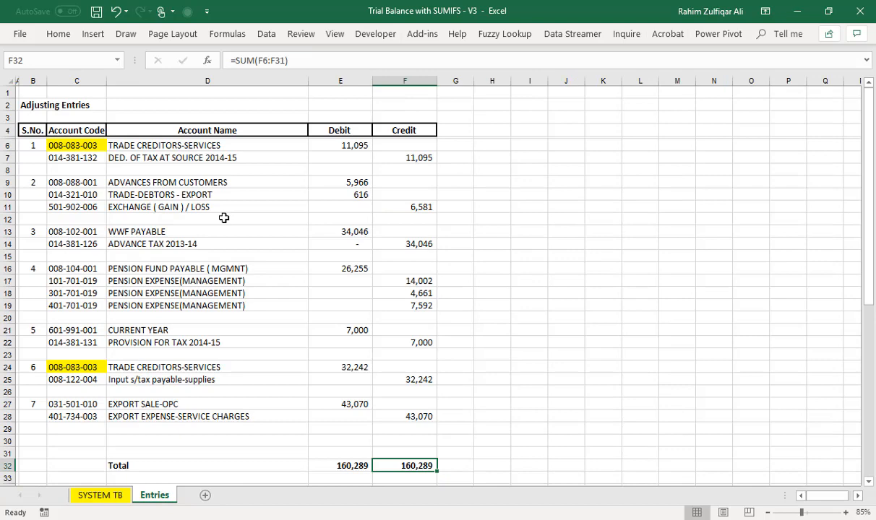
click(94, 496)
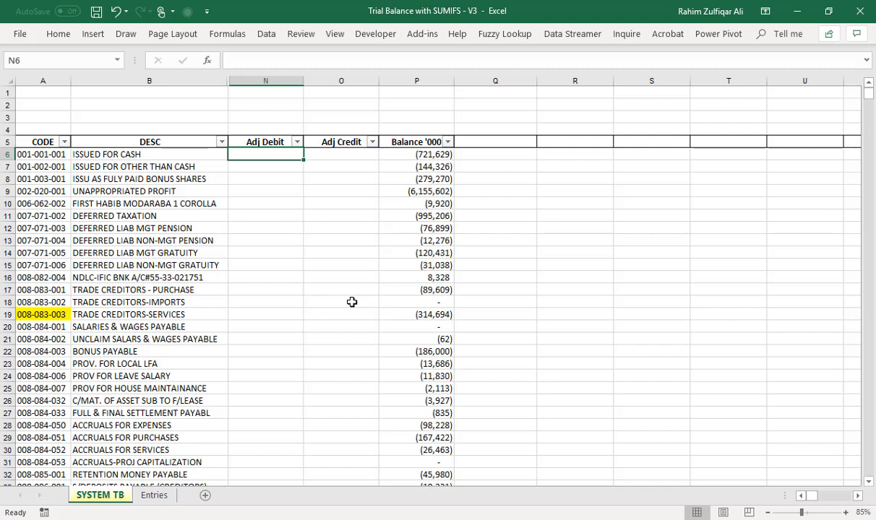
text(=)
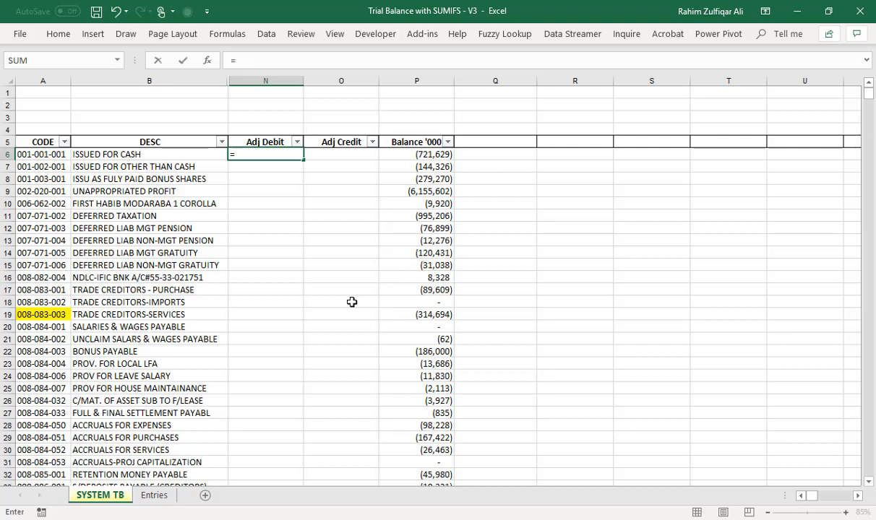
text(sumif)
key(Tab)
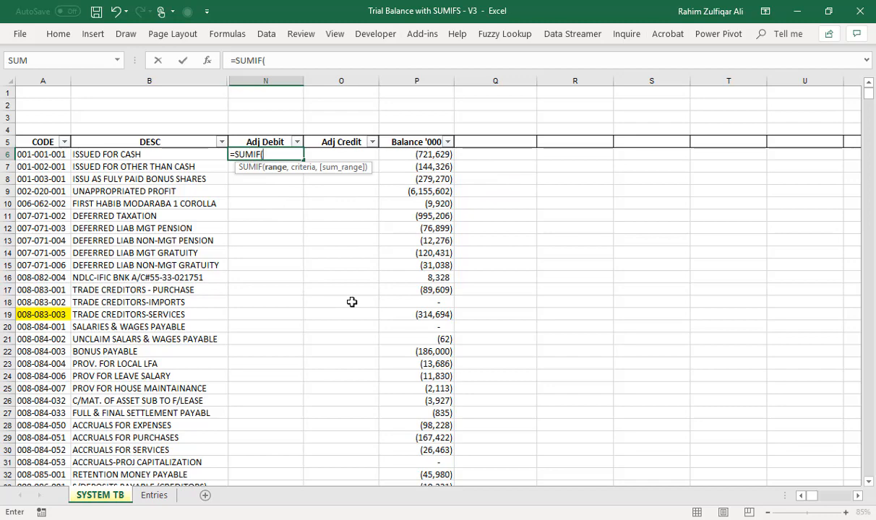
key(super+plus)
key(super+plus)
click(163, 495)
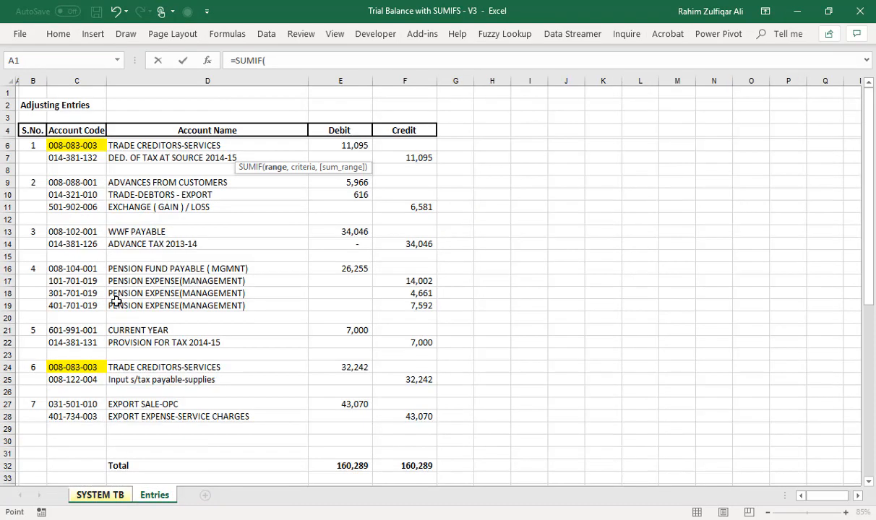
click(85, 146)
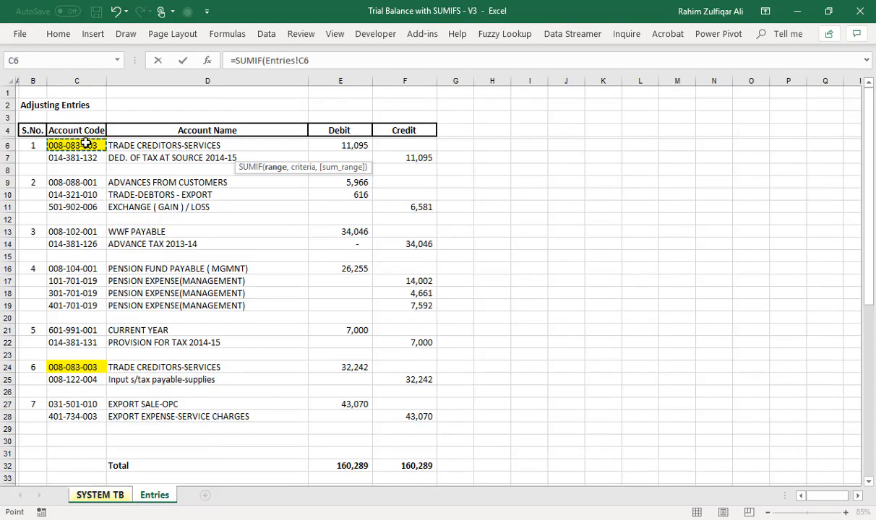
drag(85, 157, 94, 416)
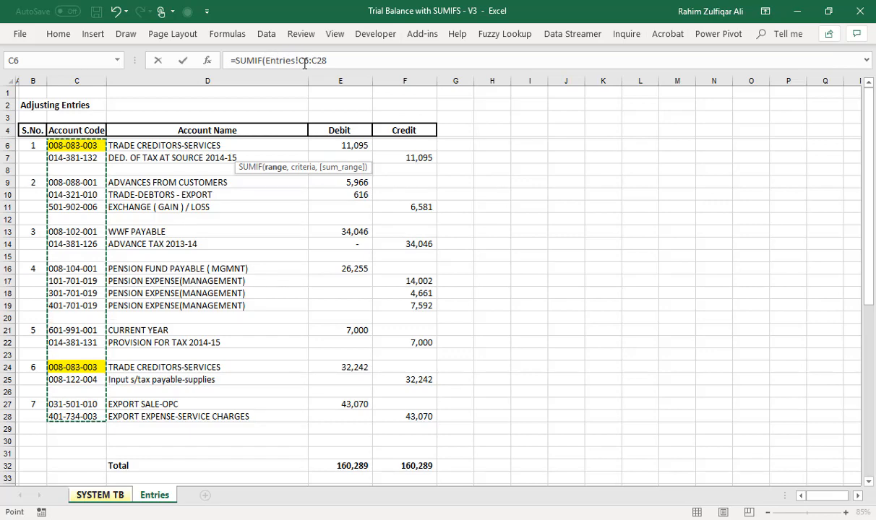
Make the SUMIF range reference absolute as Entries!$C$6:$C$28
click(304, 61)
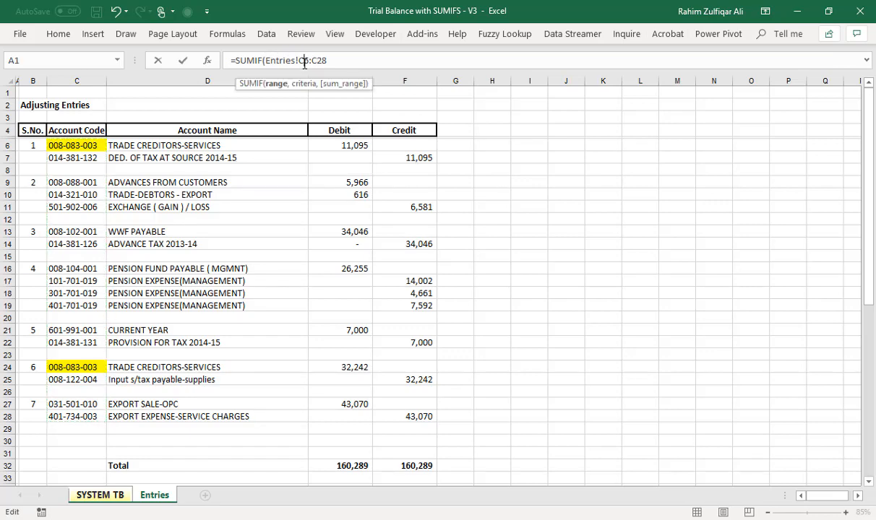
key(F4)
click(330, 62)
key(F4)
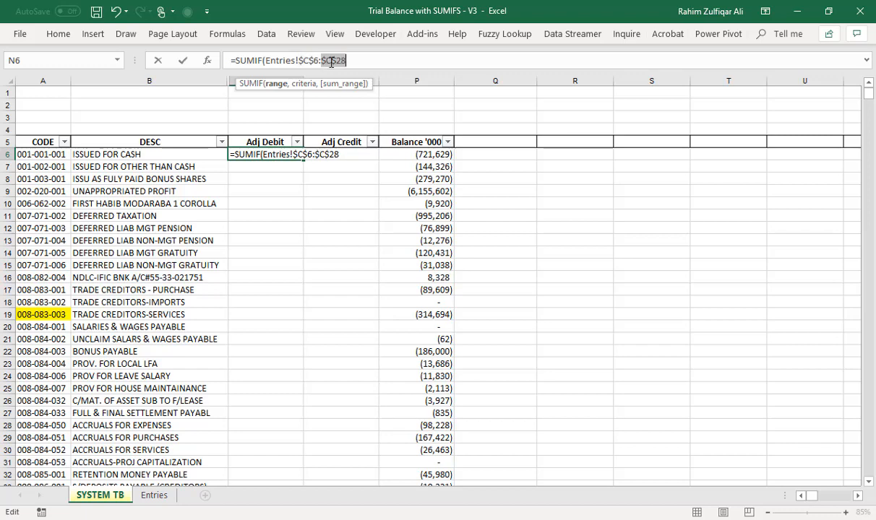
Add the first account code, 'SYSTEM TB'!A6, as the SUMIF criteria with a relative reference
click(357, 60)
text(,'SYSTEM TB'!)
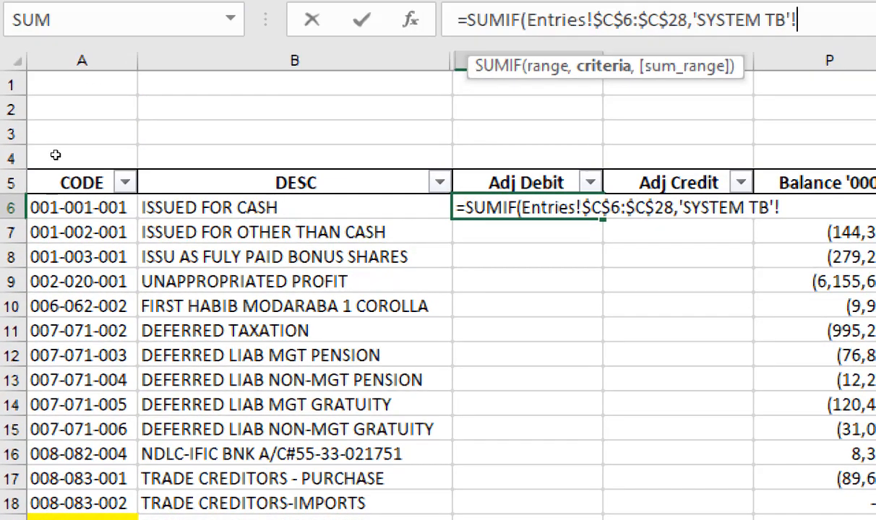
click(64, 205)
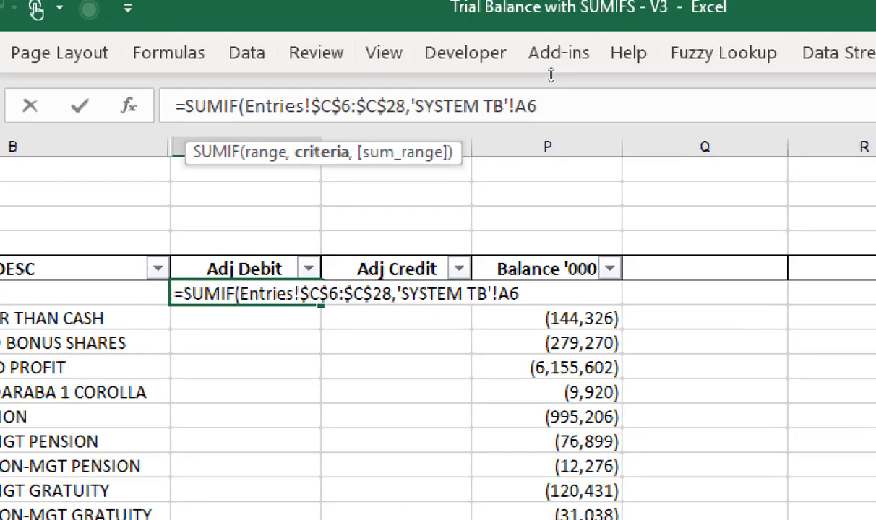
text(,)
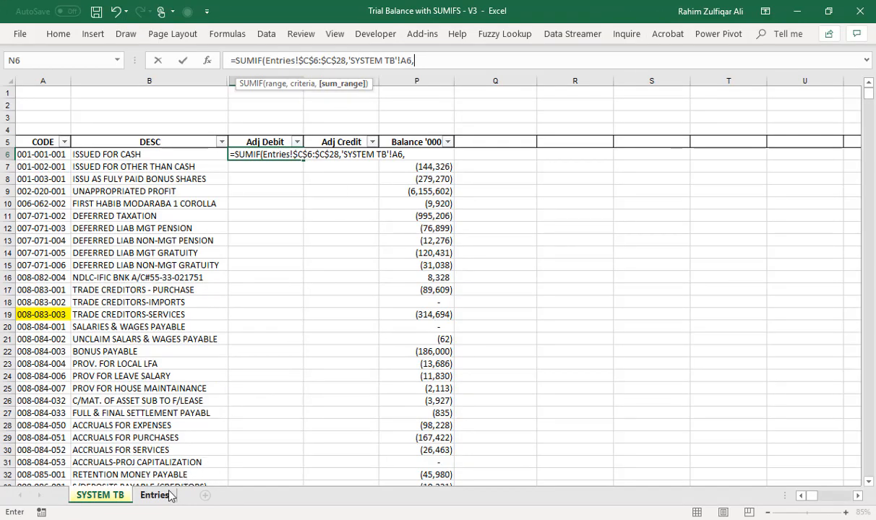
Complete the SUMIF formula with the absolute debit range Entries!$E$6:$E$28 as the sum range
click(160, 495)
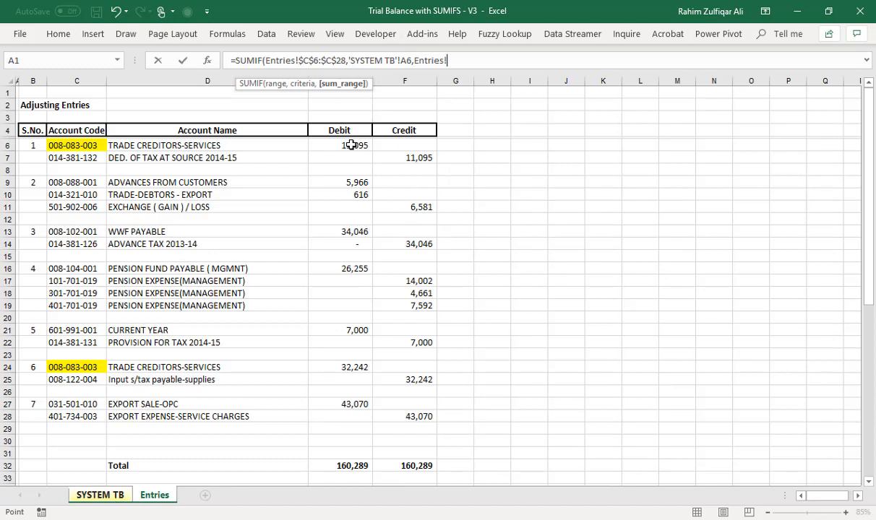
drag(350, 145, 331, 413)
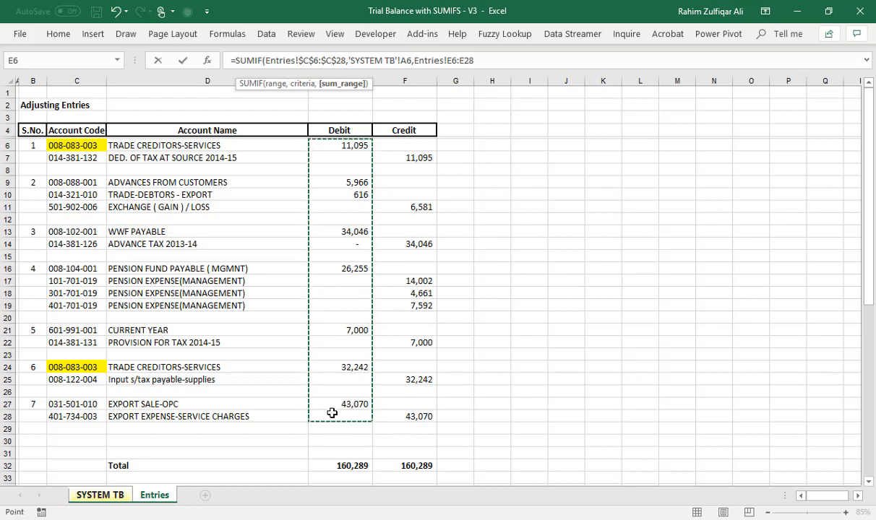
key(F4)
text())
key(Return)
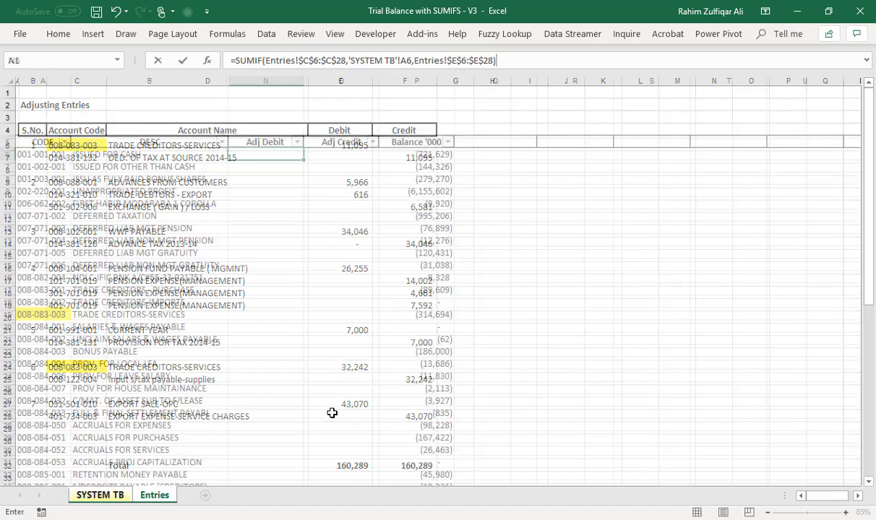
Fill the SUMIF formula from N6 down the whole Adj Debit column
click(264, 153)
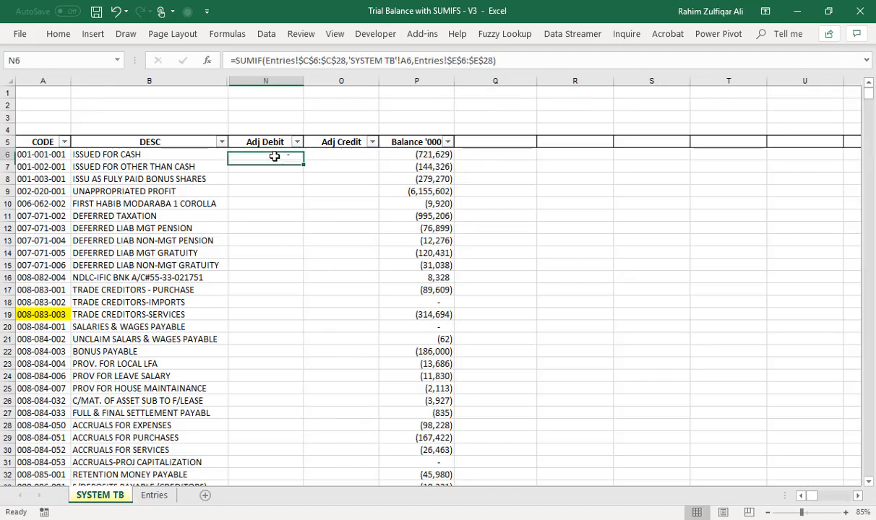
click(54, 154)
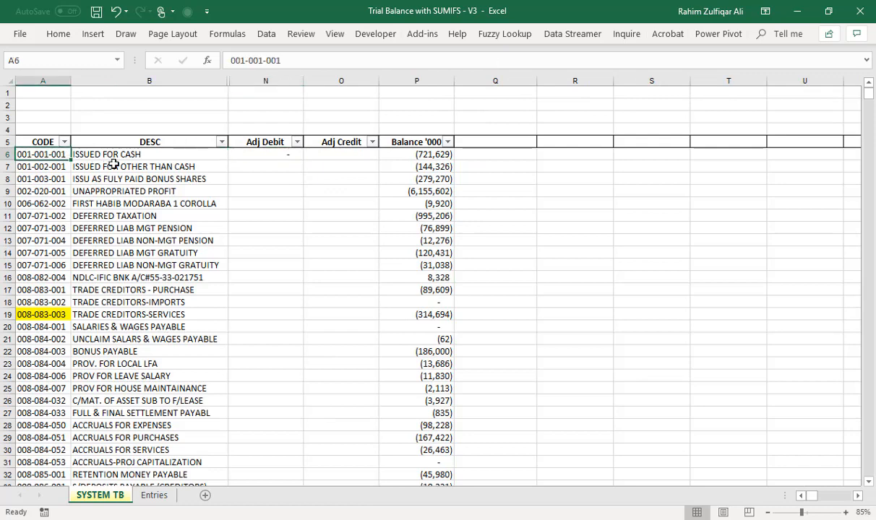
click(162, 504)
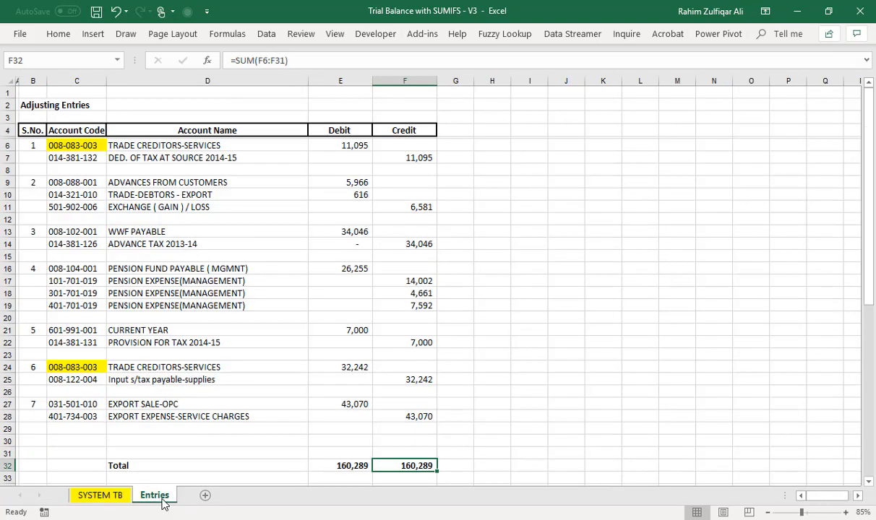
click(125, 499)
click(292, 155)
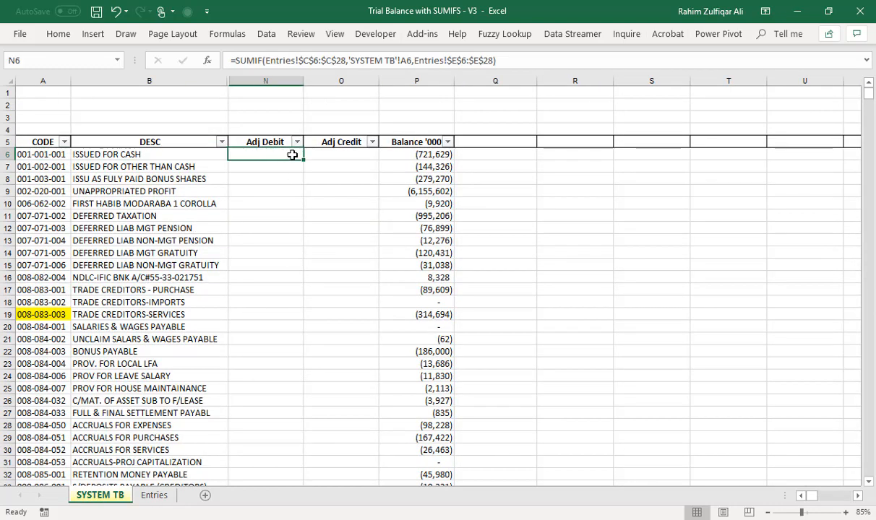
double_click(303, 159)
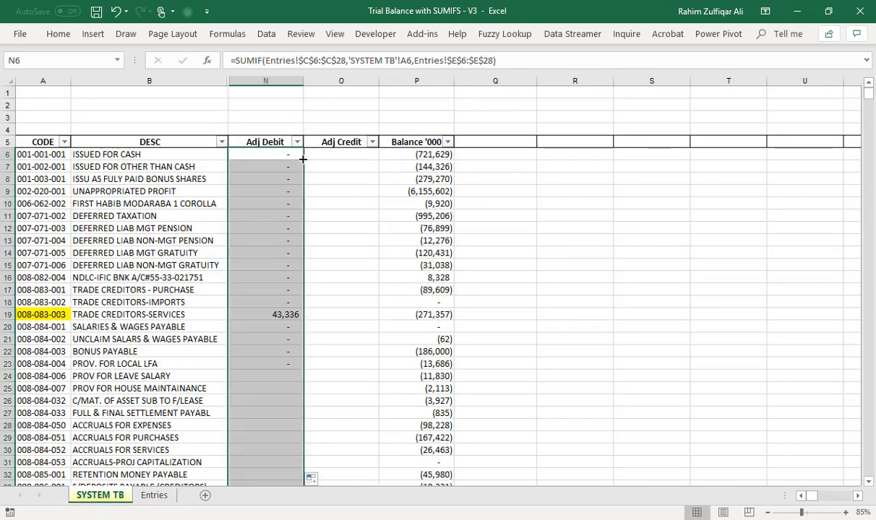
Check the Adj Debit result for TRADE CREDITORS-SERVICES in row 19 against its highlighted entries on the Entries sheet
click(246, 315)
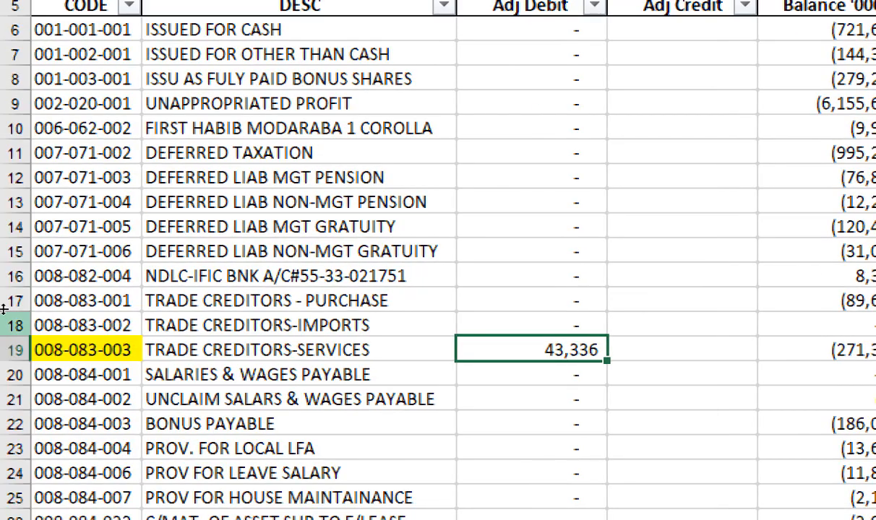
click(85, 347)
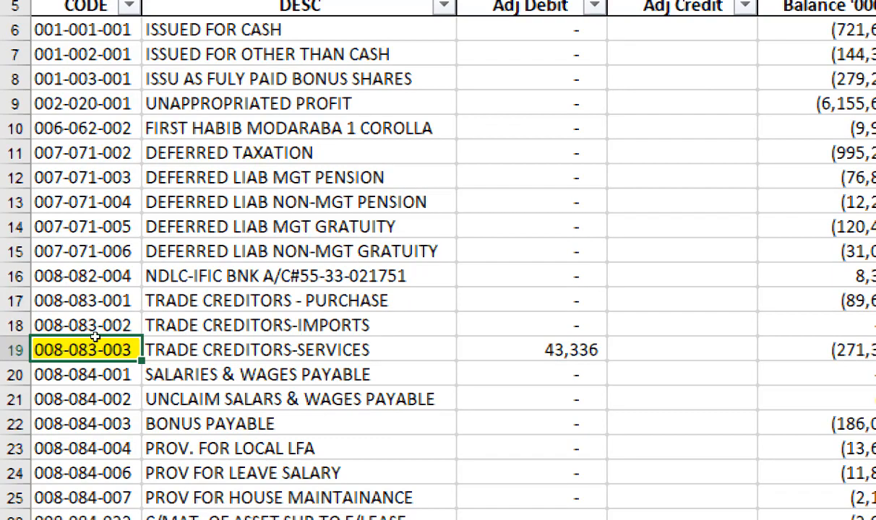
key(Right)
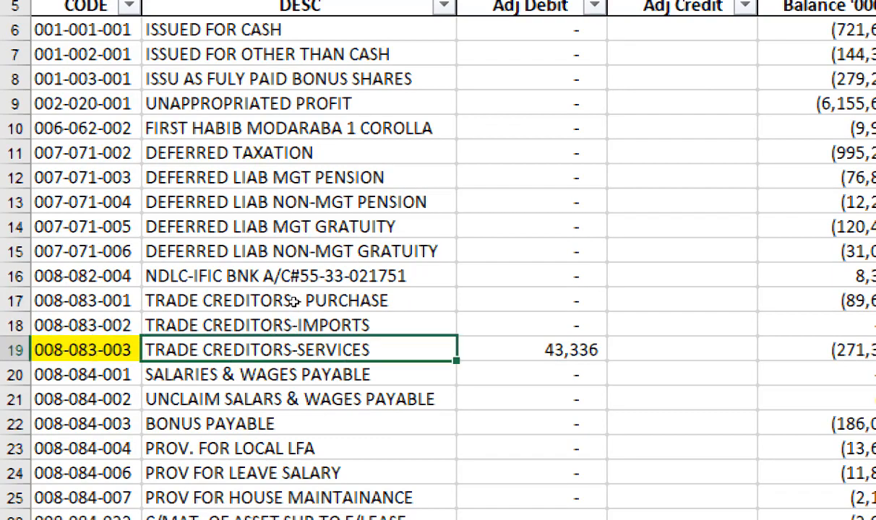
key(Right)
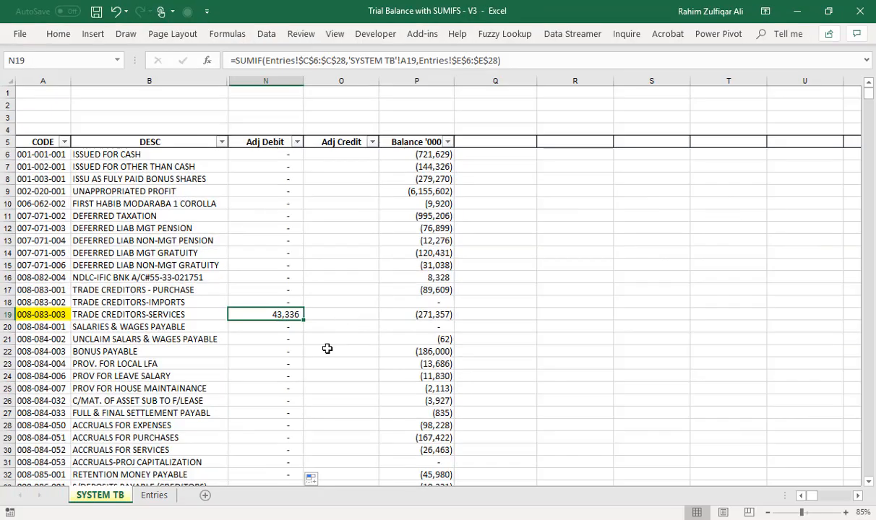
click(154, 496)
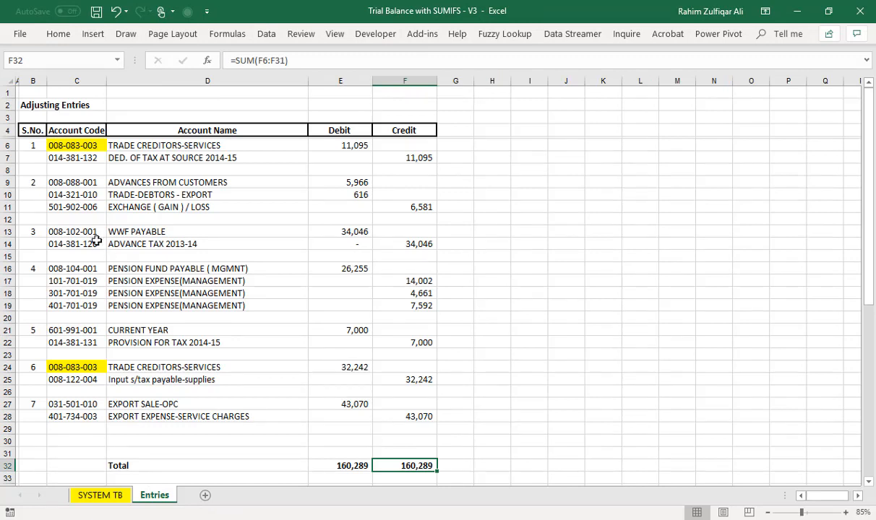
Inspect the debit amounts of the two highlighted 008-083-003 entries on the Entries sheet, then return to SYSTEM TB
click(90, 148)
click(73, 366)
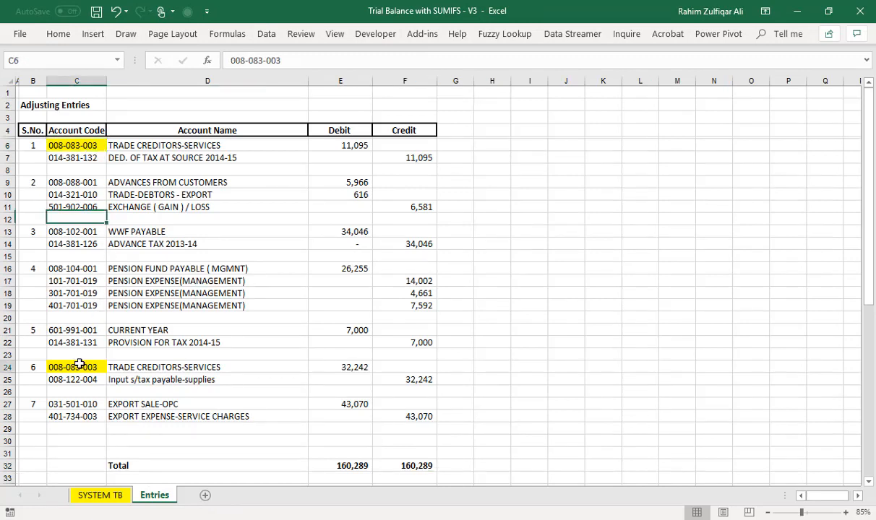
click(362, 145)
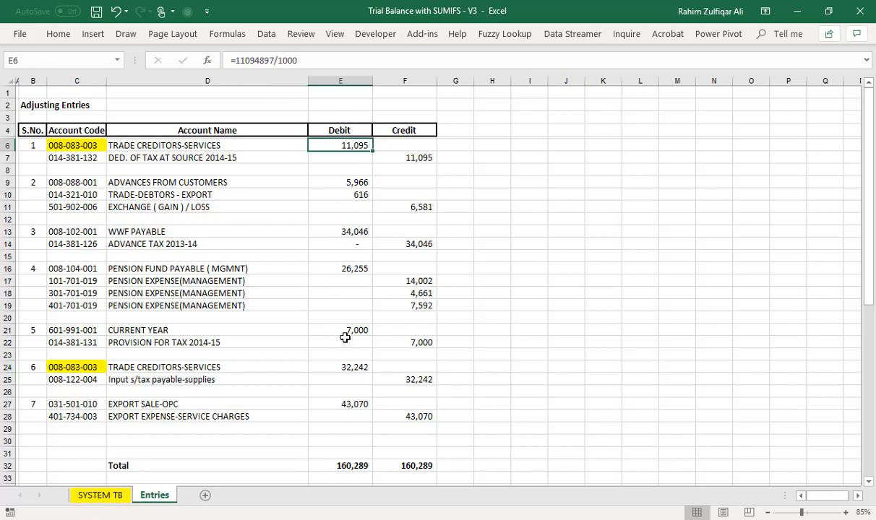
click(336, 367)
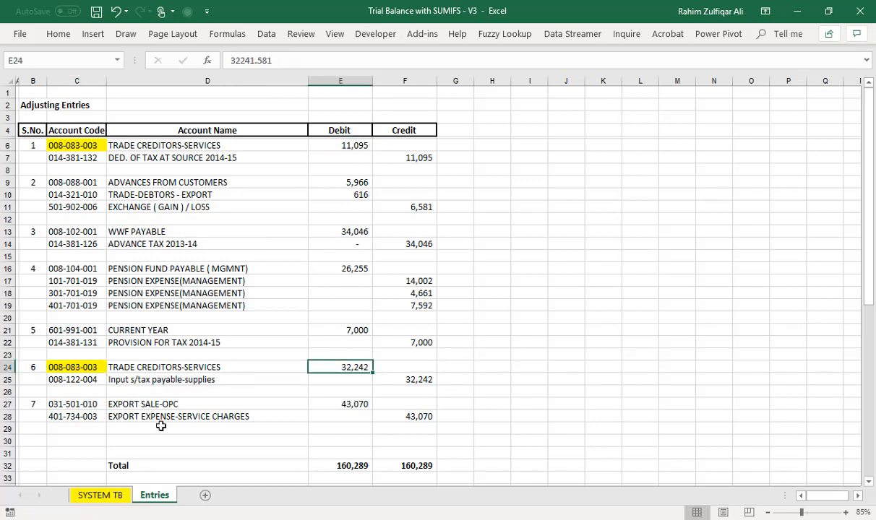
click(96, 497)
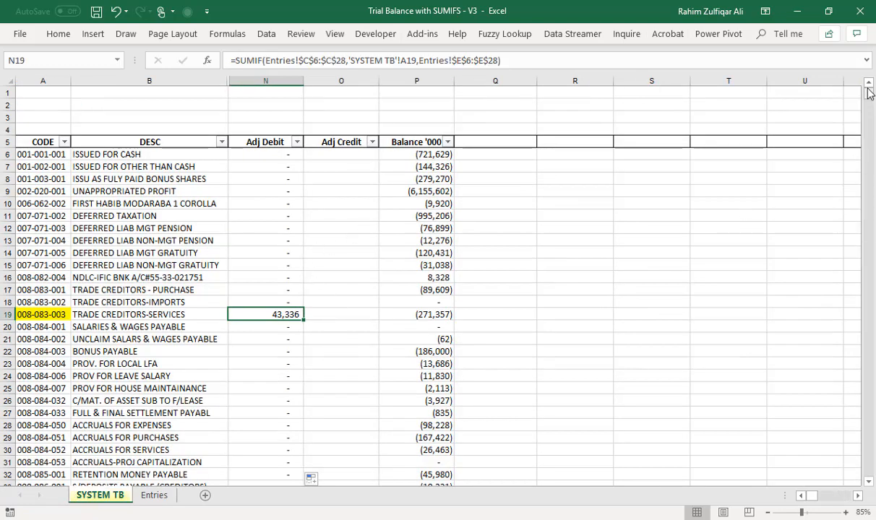
Compare the Adj Debit figure in the Total Check row of SYSTEM TB with the debit total on the Entries sheet
drag(869, 94, 874, 390)
drag(874, 330, 871, 322)
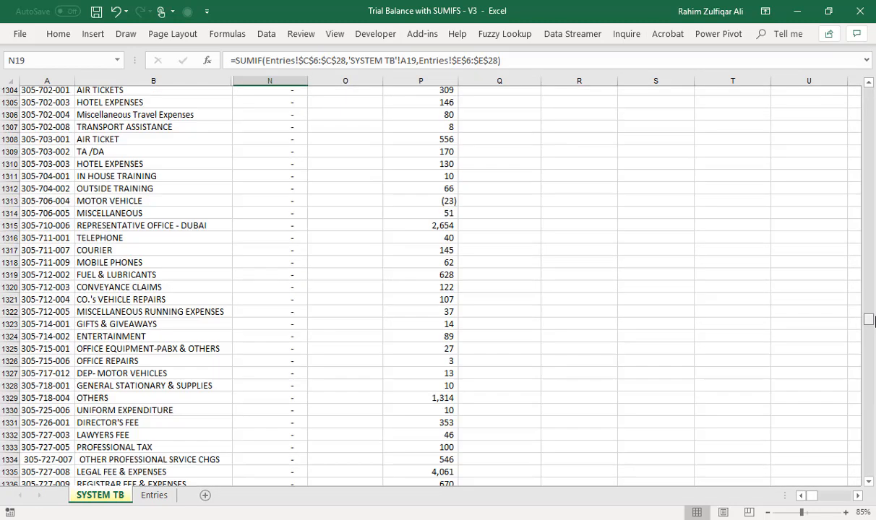
click(310, 305)
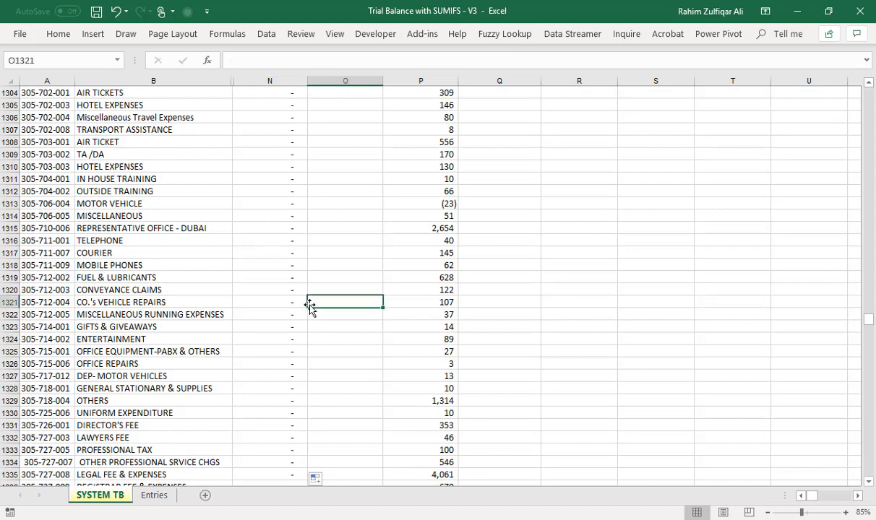
key(Left)
key(ctrl+Down)
key(ctrl+Down)
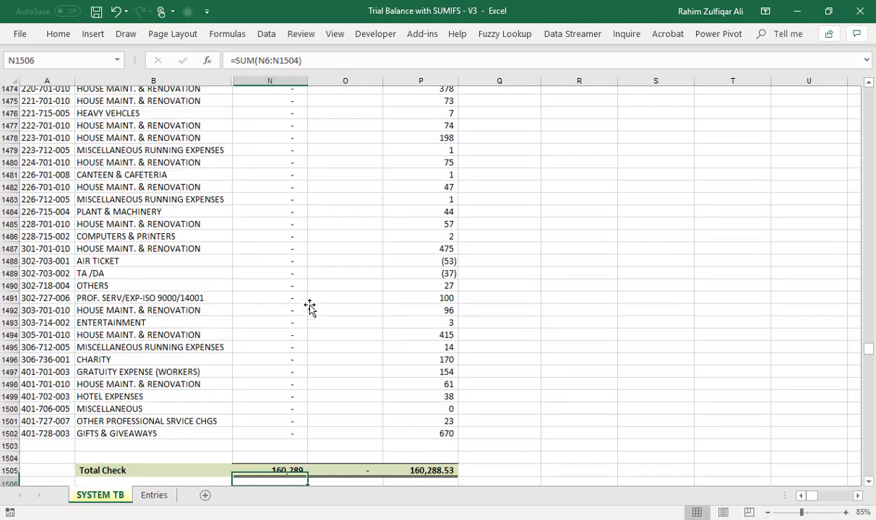
key(Up)
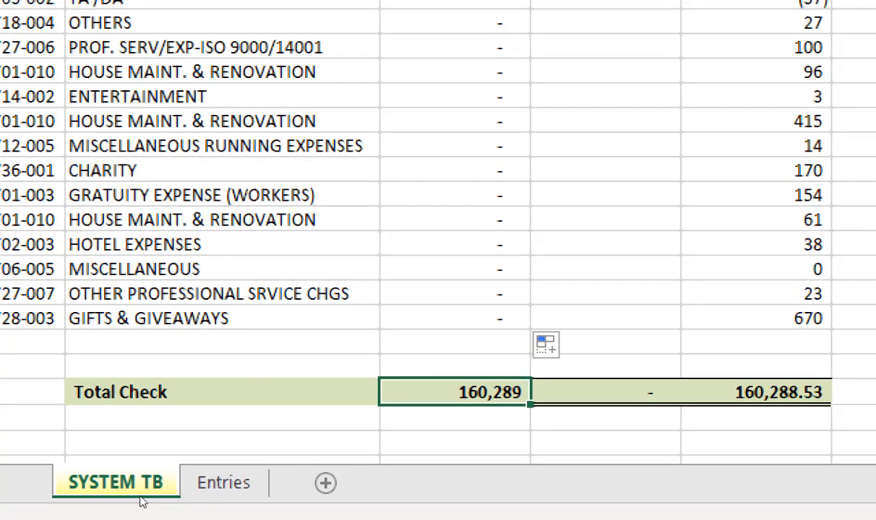
key(ctrl+Page_Down)
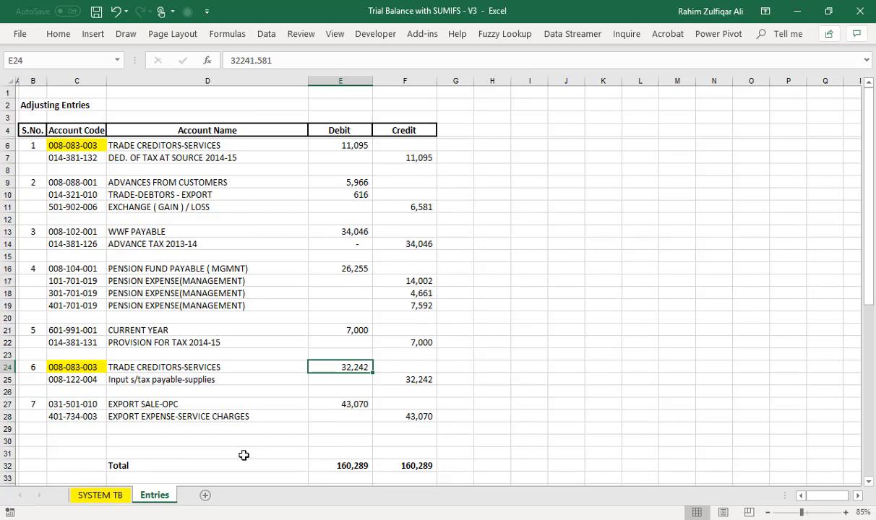
click(102, 495)
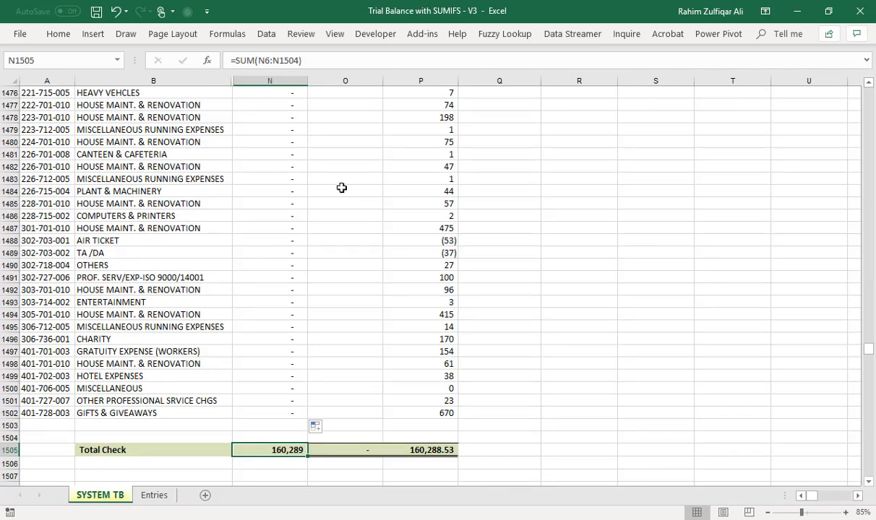
Copy the SUMIF formula from N6 in Adj Debit into O6 in the Adj Credit column
click(292, 210)
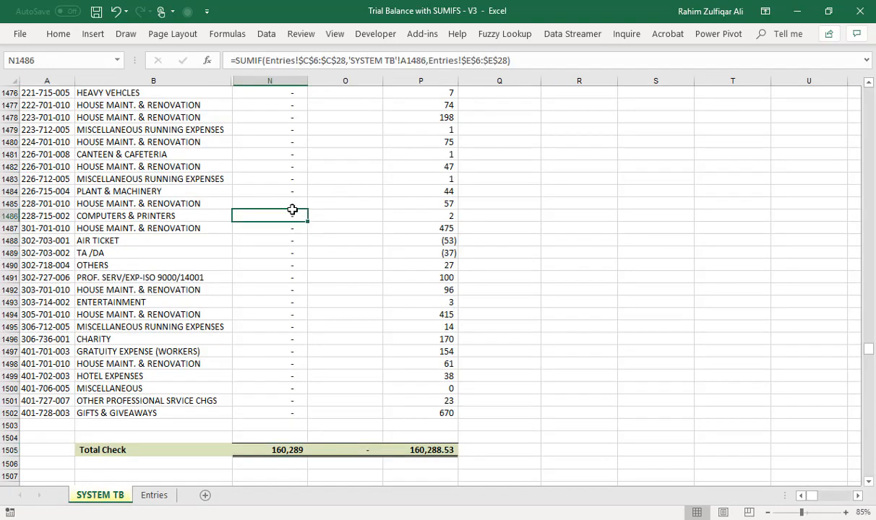
key(ctrl+Up)
key(Down)
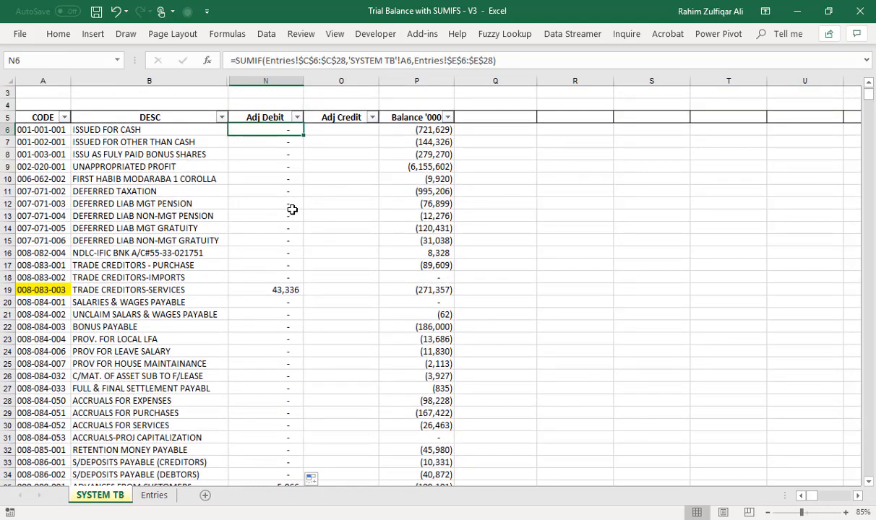
key(ctrl+c)
key(Right)
key(ctrl+v)
Change the sum range in O6's SUMIF formula to the credit range Entries!$F$6:$F$28
key(F2)
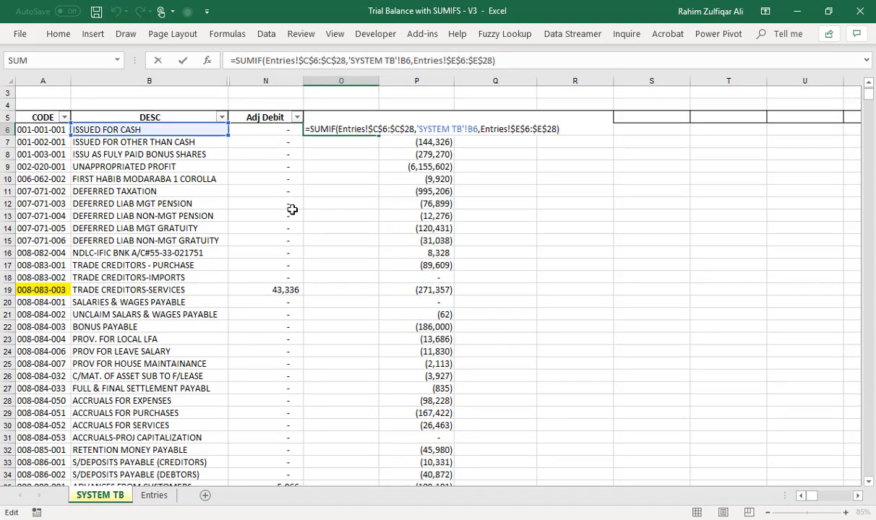
key(Left)
key(Left)
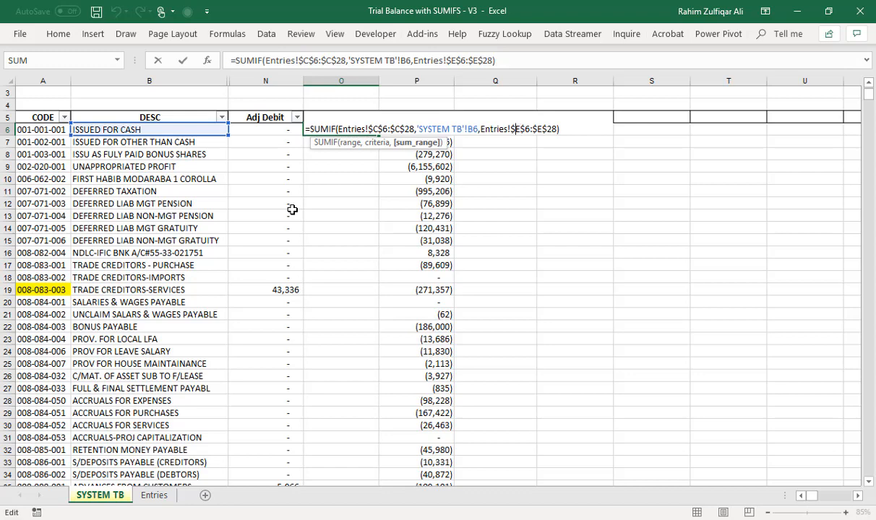
text(f$6:$)
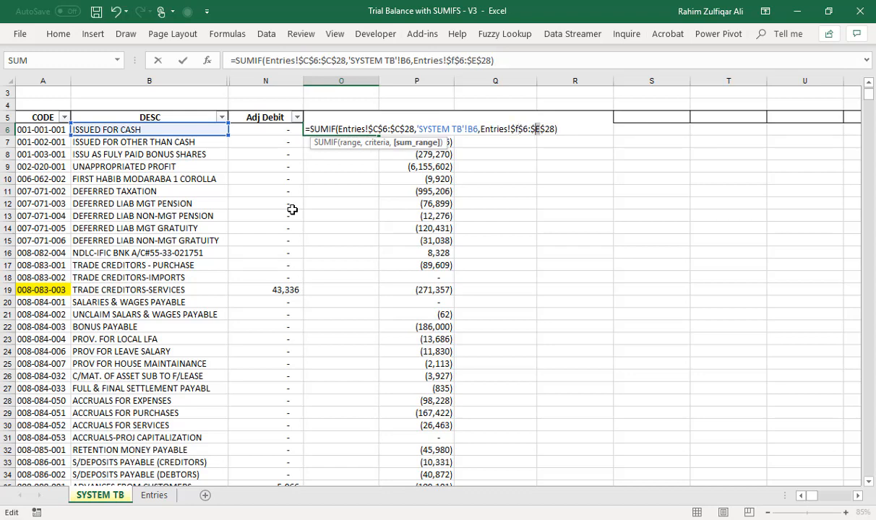
text(f)
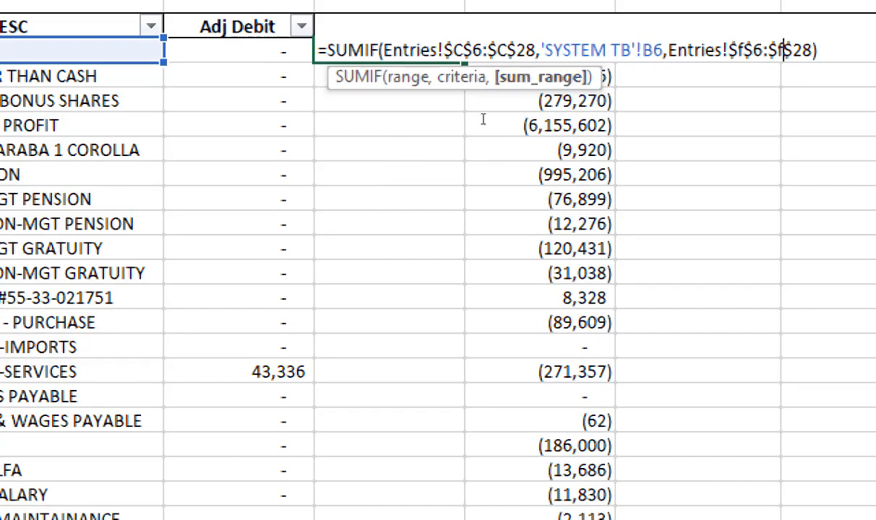
Correct the SUMIF criteria in O6 to the account code cell 'SYSTEM TB'!A6 and commit the formula
key(Left)
key(Left)
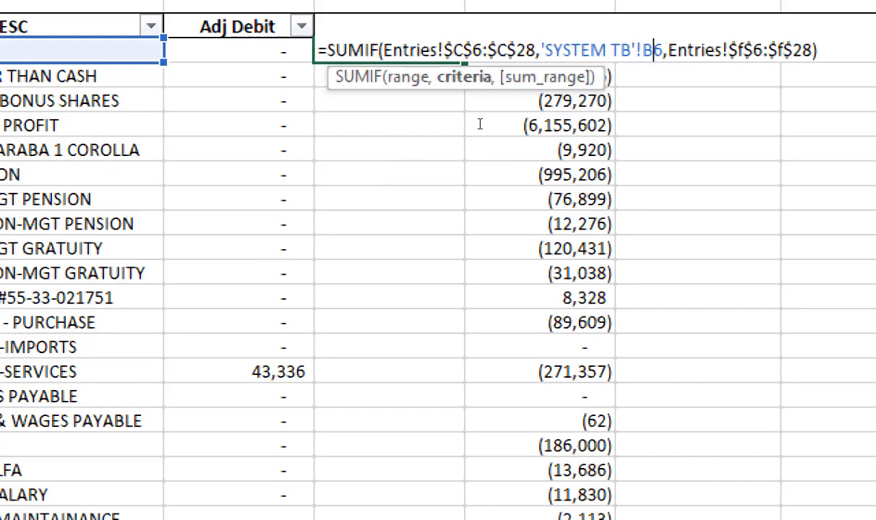
key(BackSpace)
text(a)
key(Return)
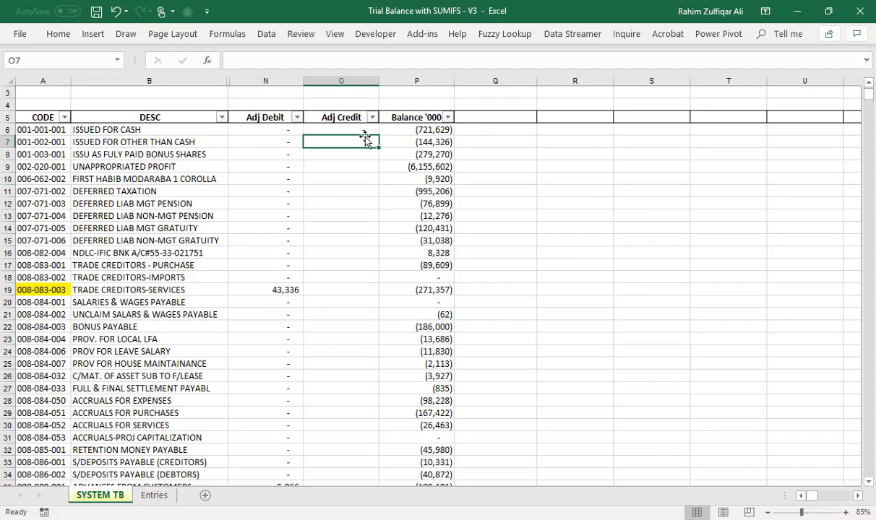
Fill the SUMIF formula from O6 down the whole Adj Credit column
click(371, 129)
double_click(381, 137)
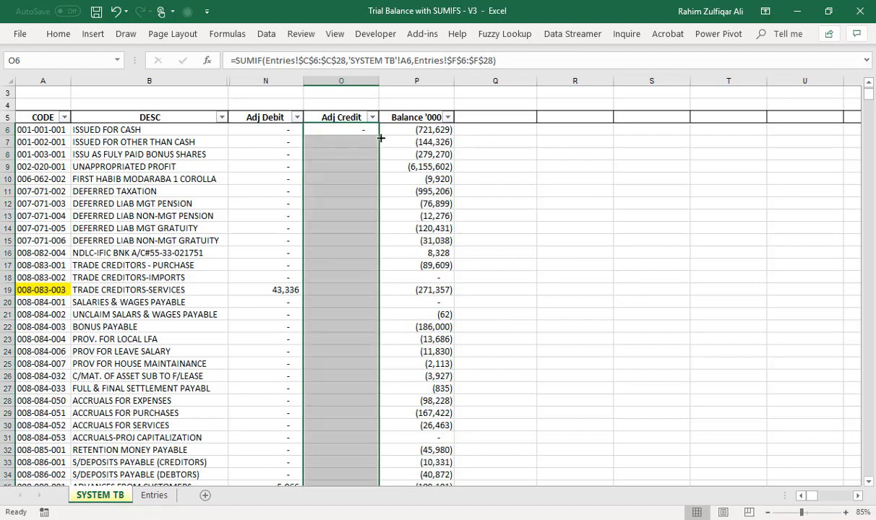
click(362, 150)
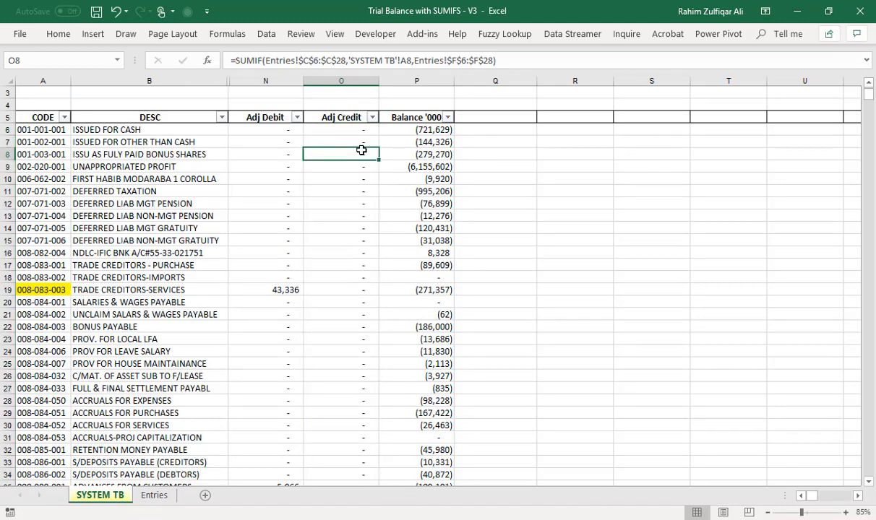
Check the Adj Credit figure in the Total Check row at the end of the trial balance
key(ctrl+Down)
key(ctrl+Down)
key(Down)
key(Down)
key(Up)
key(Up)
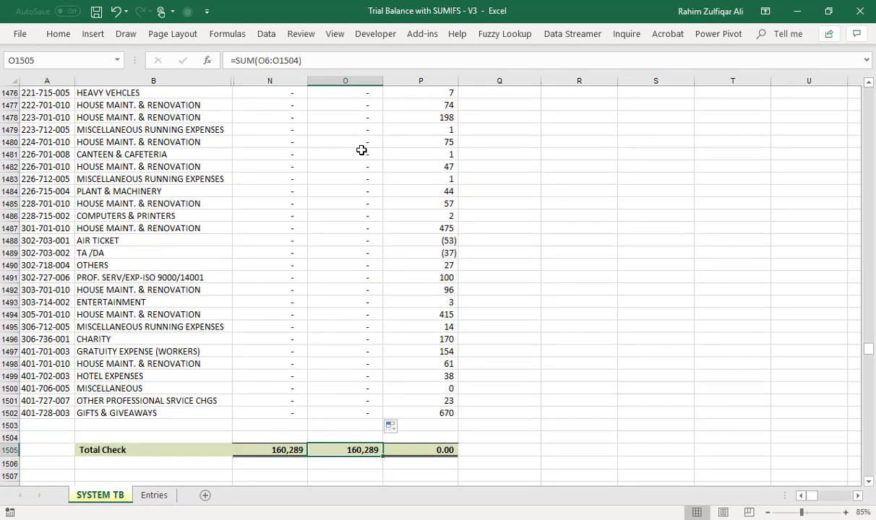
Clear all SUMIF formulas from the Adj Debit and Adj Credit columns, rows 6 to 1502
key(Up)
key(Up)
key(Up)
key(Up)
key(Up)
key(ctrl+Up)
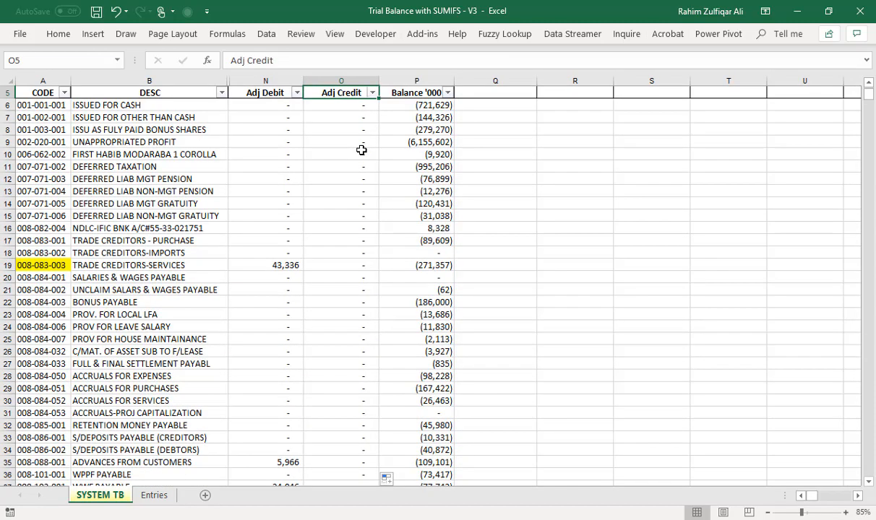
key(Down)
key(Left)
key(shift+Right)
key(ctrl+shift+Down)
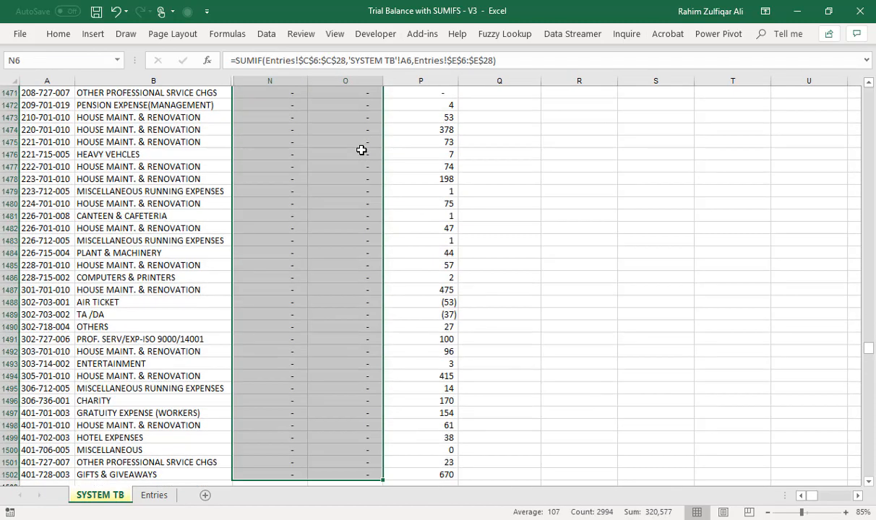
key(ctrl+BackSpace)
key(Delete)
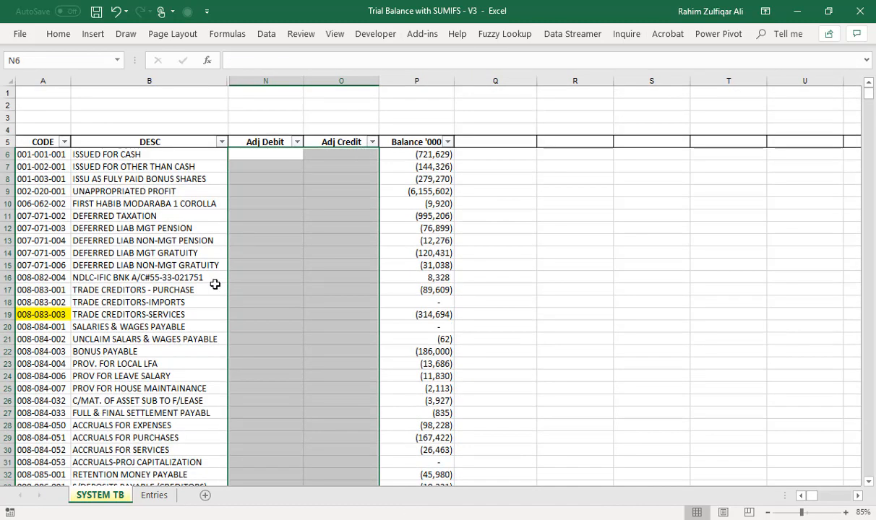
Review the adjusting entries table on the Entries sheet alongside the empty adjustment columns on SYSTEM TB
click(154, 495)
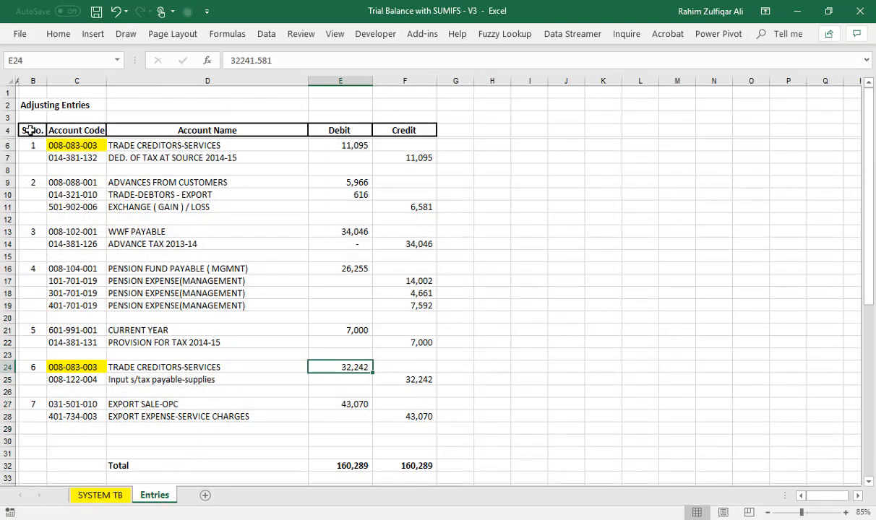
drag(32, 128, 417, 437)
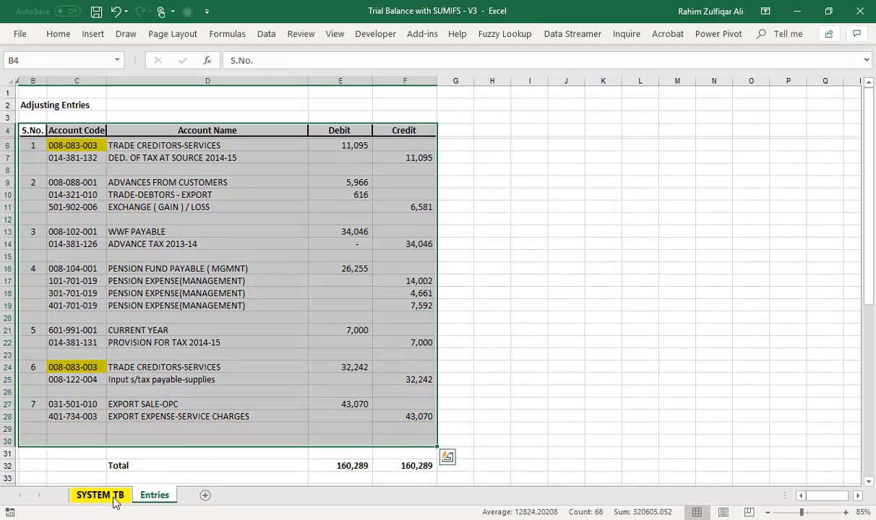
click(114, 496)
click(252, 242)
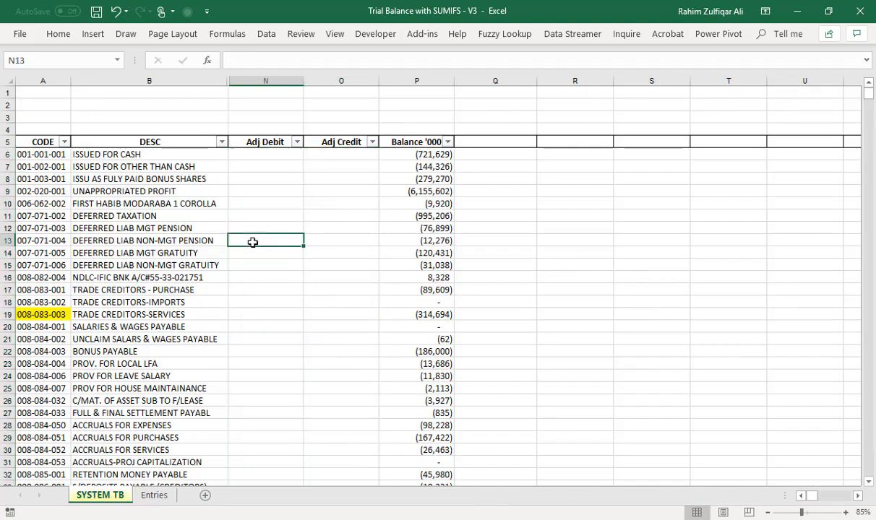
click(153, 496)
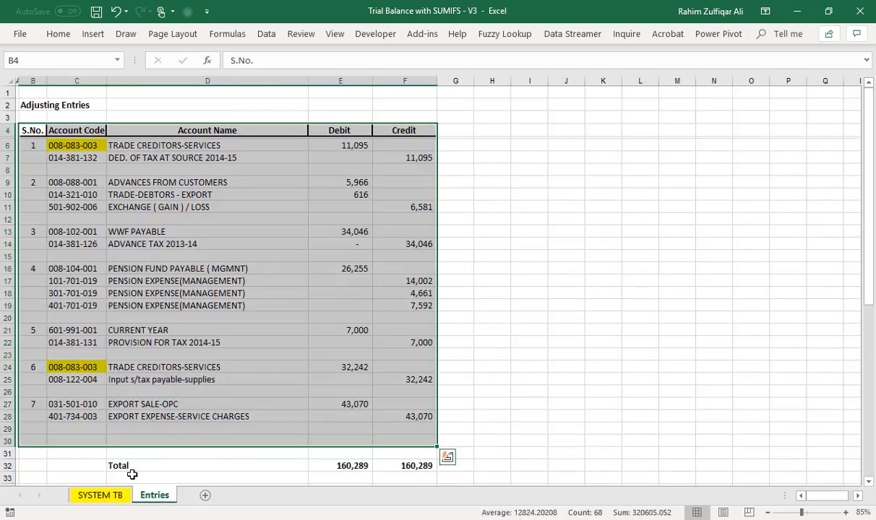
click(99, 495)
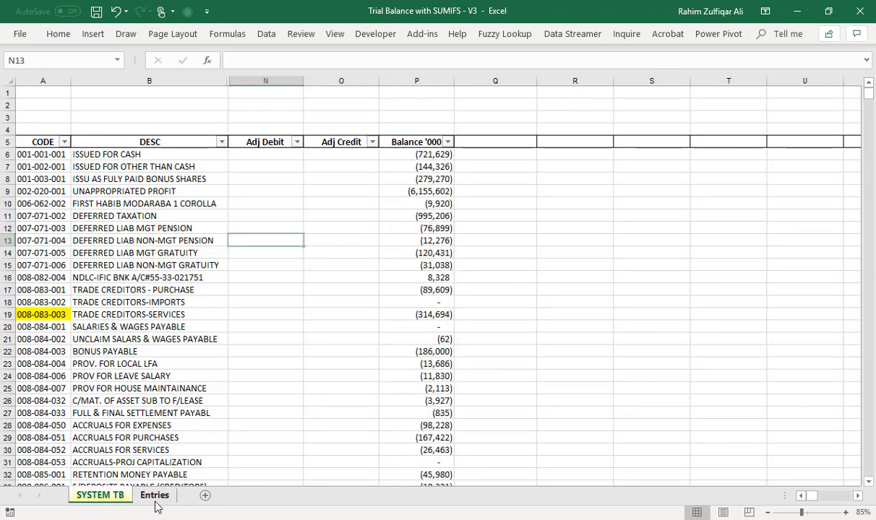
Create named ranges from the top-row headings of the adjusting entries table B4:F28 on the Entries sheet
click(154, 494)
click(114, 170)
drag(32, 130, 397, 417)
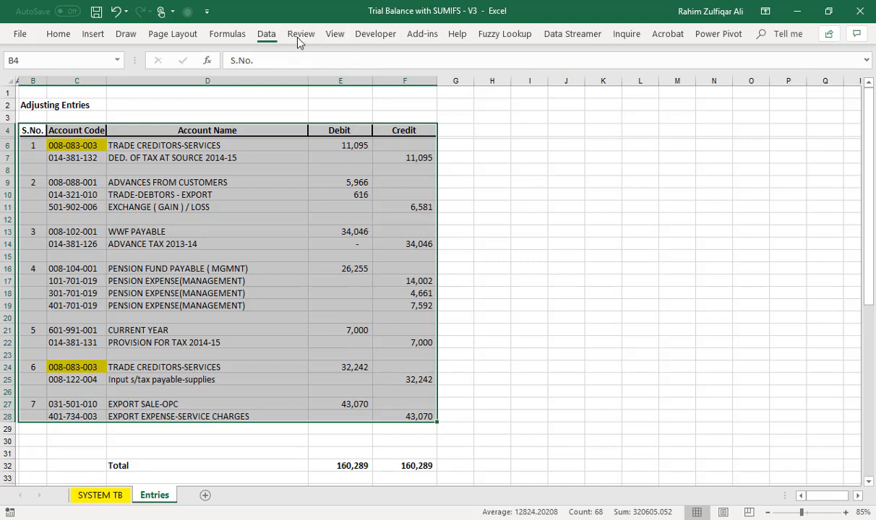
click(220, 37)
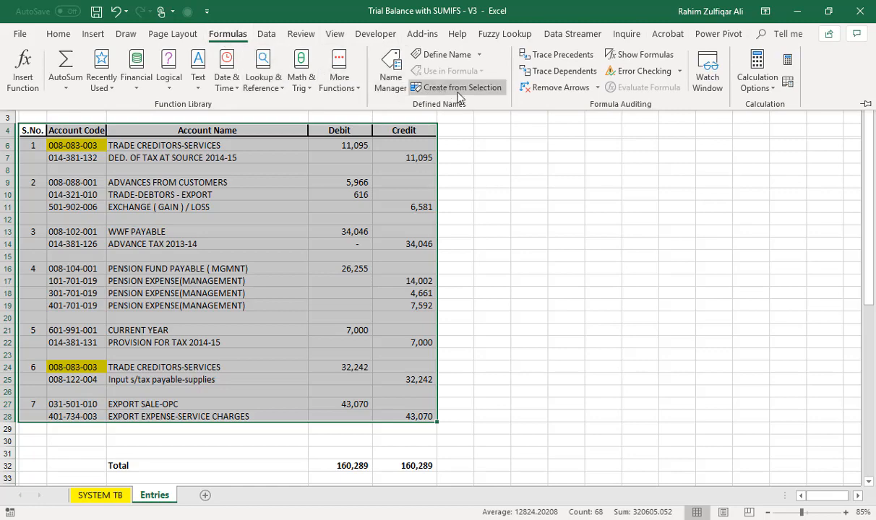
key(ctrl+4)
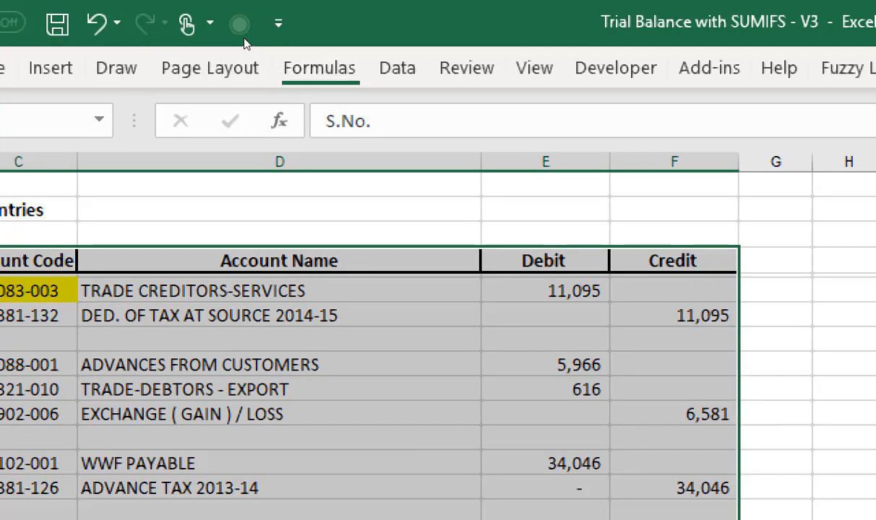
click(334, 67)
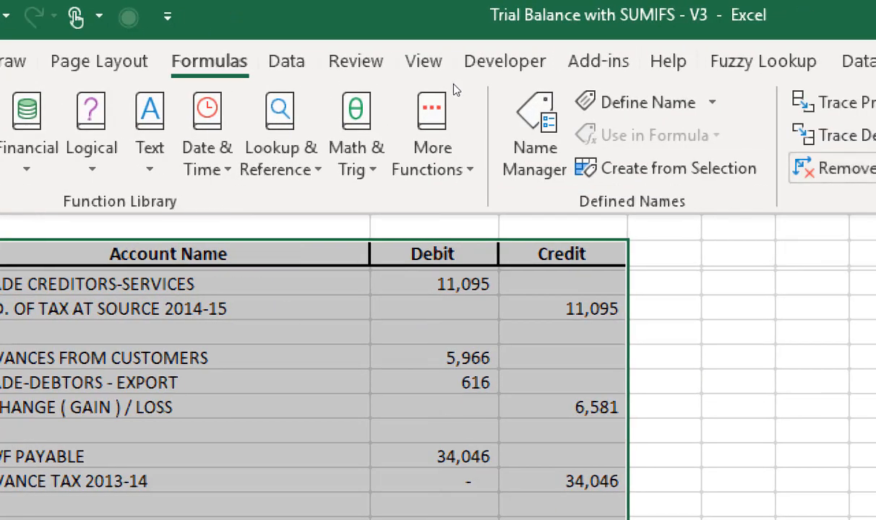
click(670, 168)
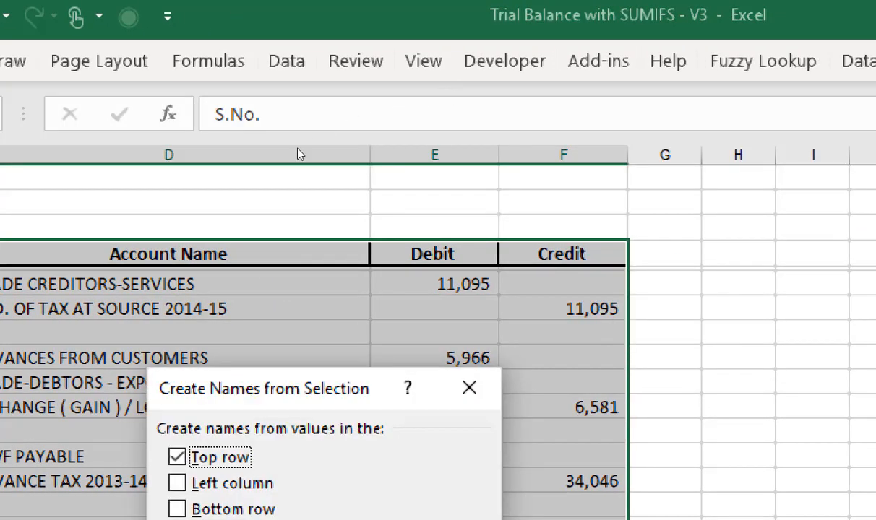
drag(368, 388, 506, 179)
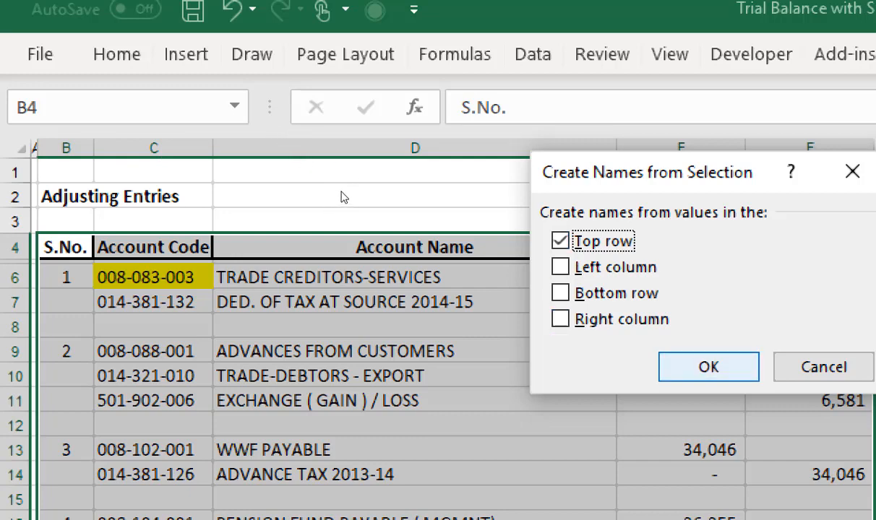
key(Return)
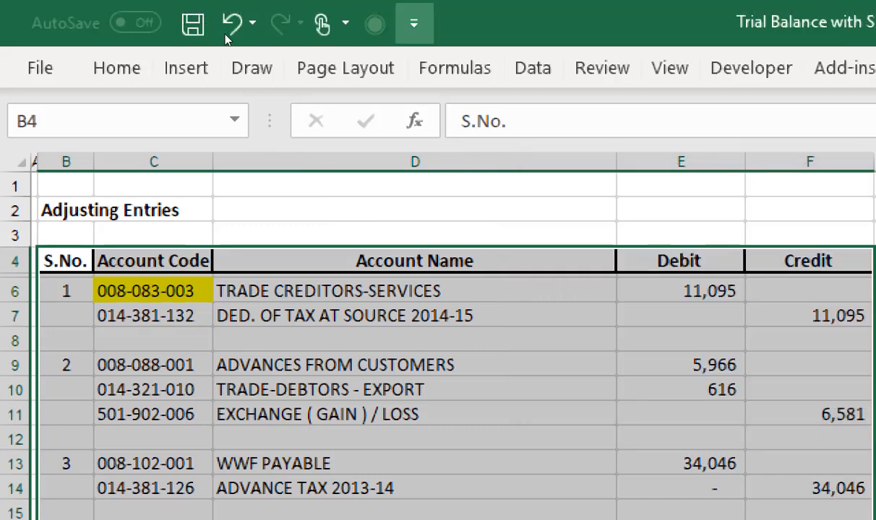
Review the workbook's defined names and the Entries ranges they refer to in the Name Manager
click(403, 79)
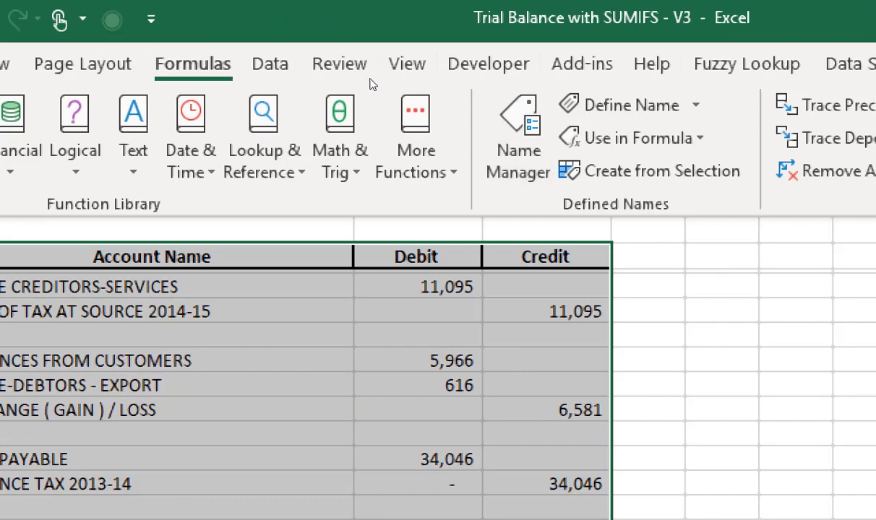
key(ctrl+F3)
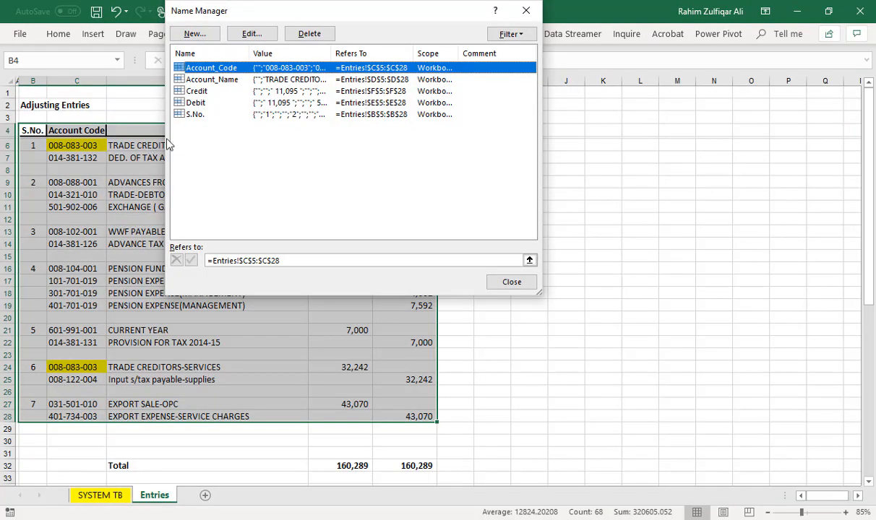
click(489, 282)
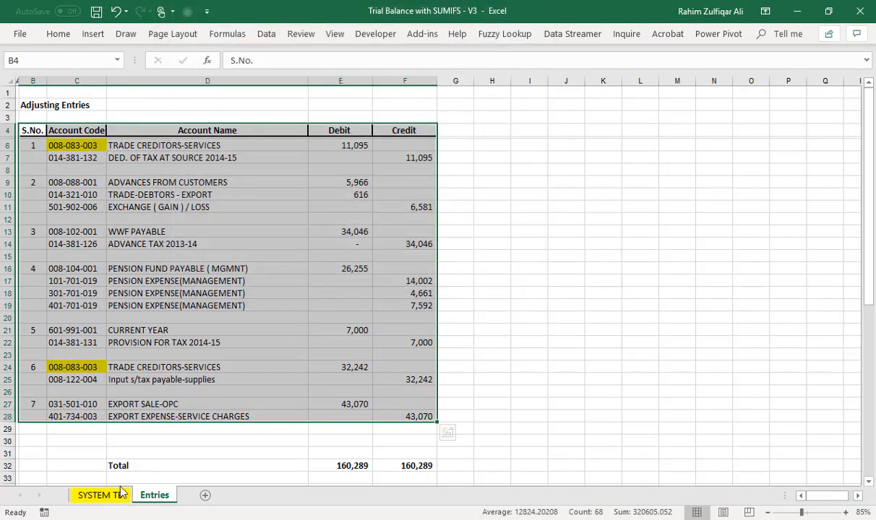
Start a SUMIF formula in Adj Debit cell N6 on SYSTEM TB with the named range Account_Code as its range
click(100, 495)
click(254, 159)
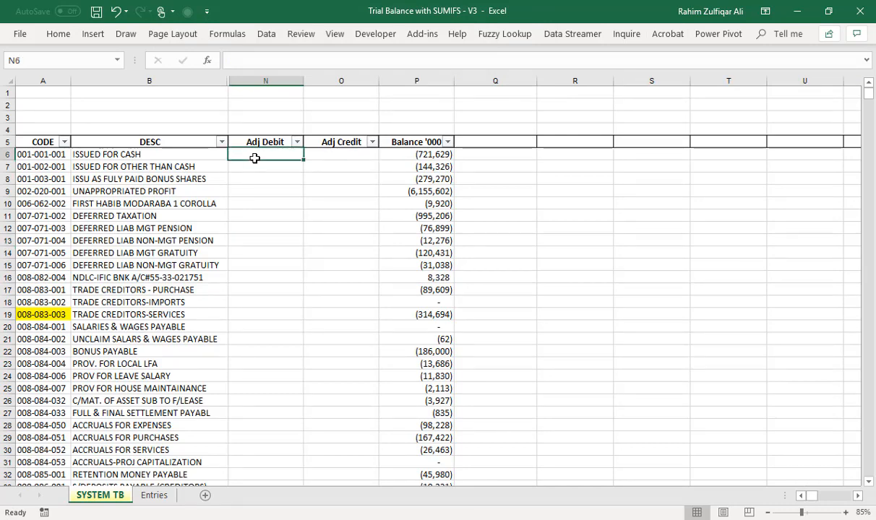
text(=sumif)
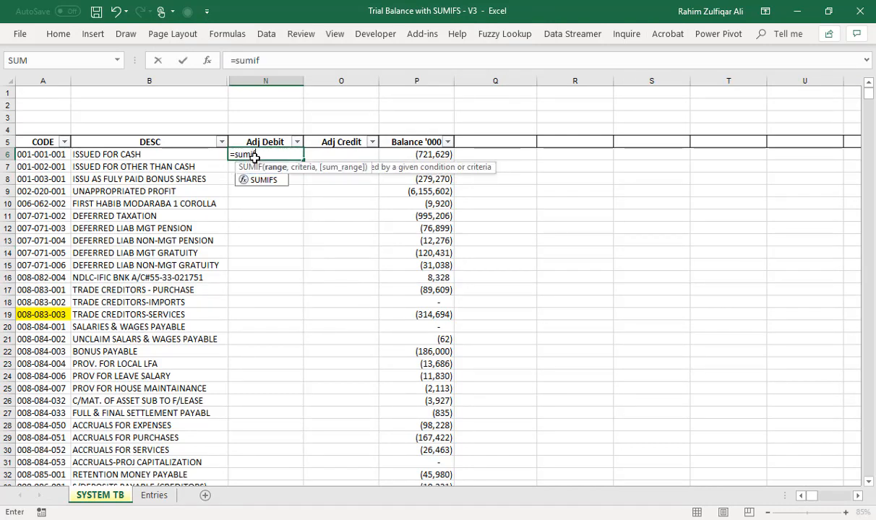
key(Tab)
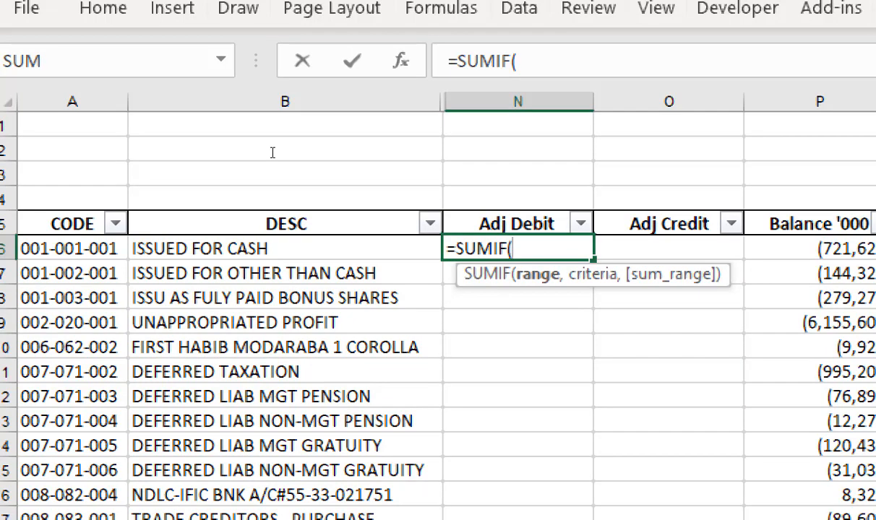
key(F3)
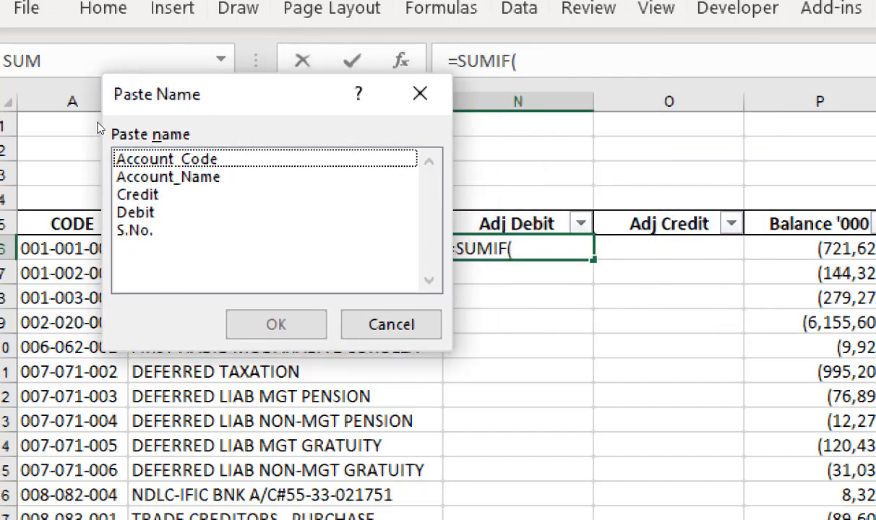
key(Down)
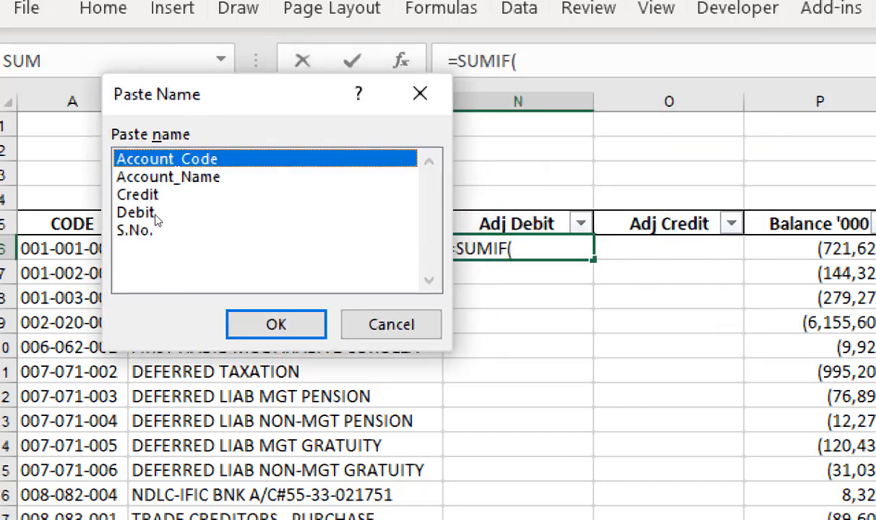
key(Tab)
key(Return)
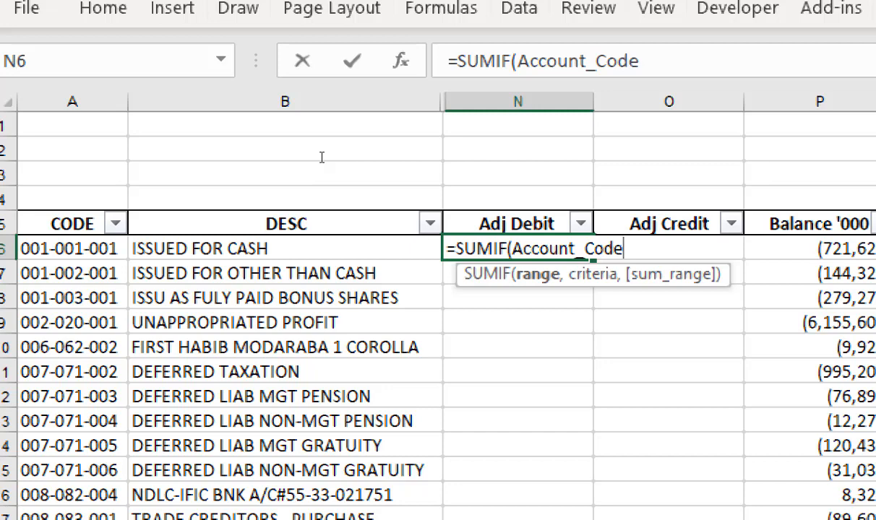
Complete the N6 formula with A6 as the criteria and the named range Debit as the sum range
text(,)
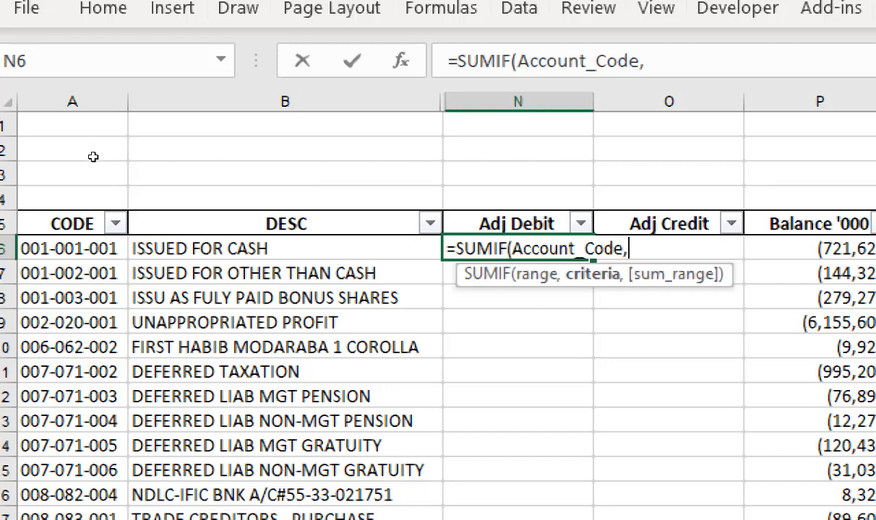
key(Left)
key(Left)
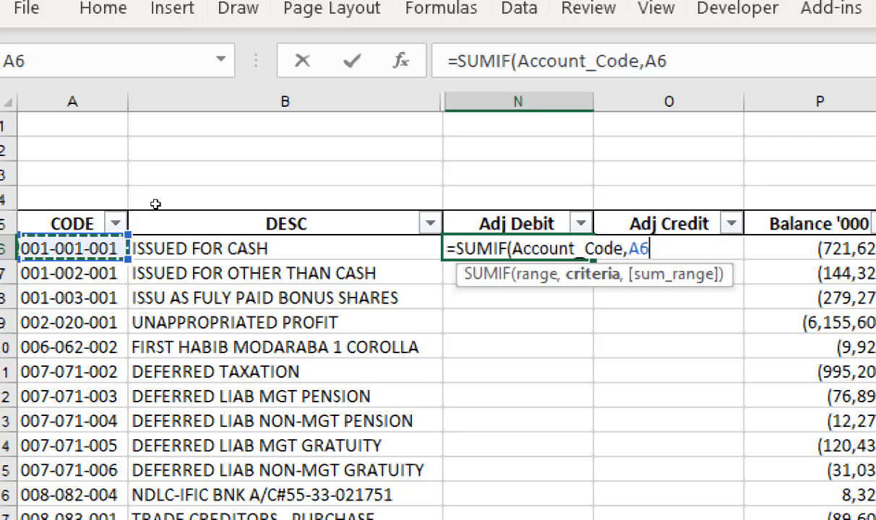
text(,)
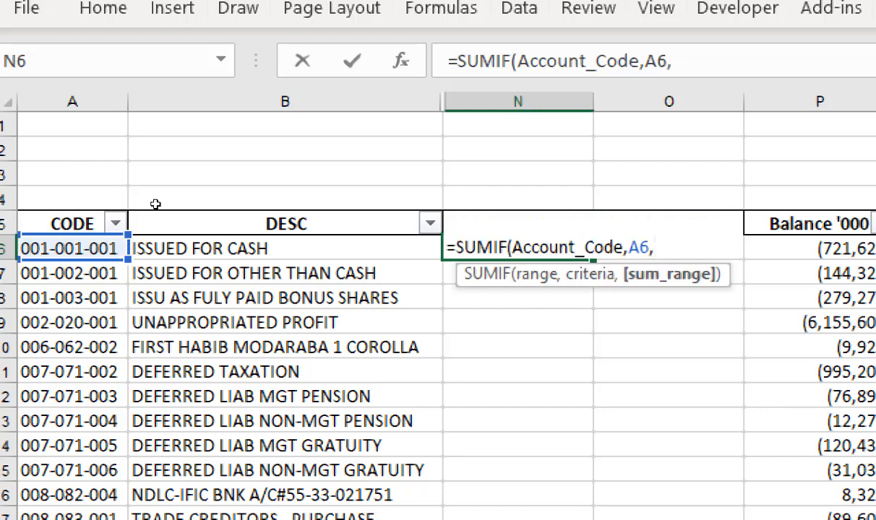
key(F3)
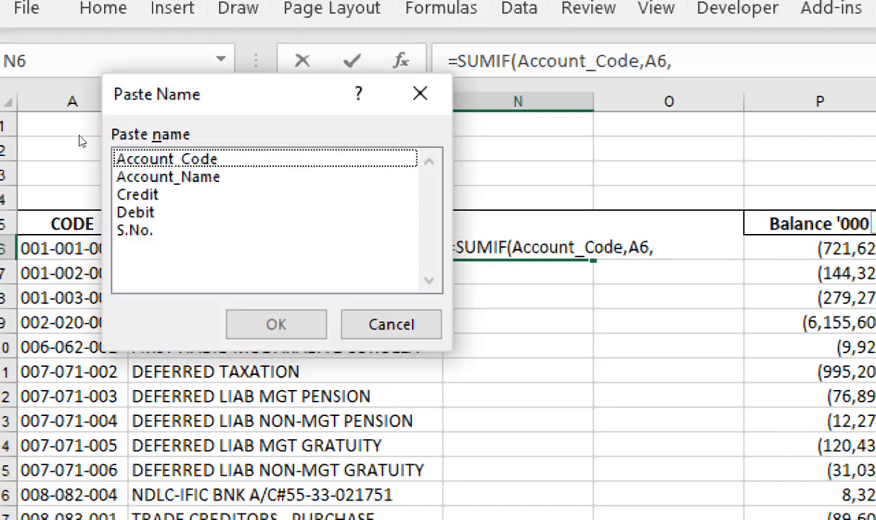
click(166, 211)
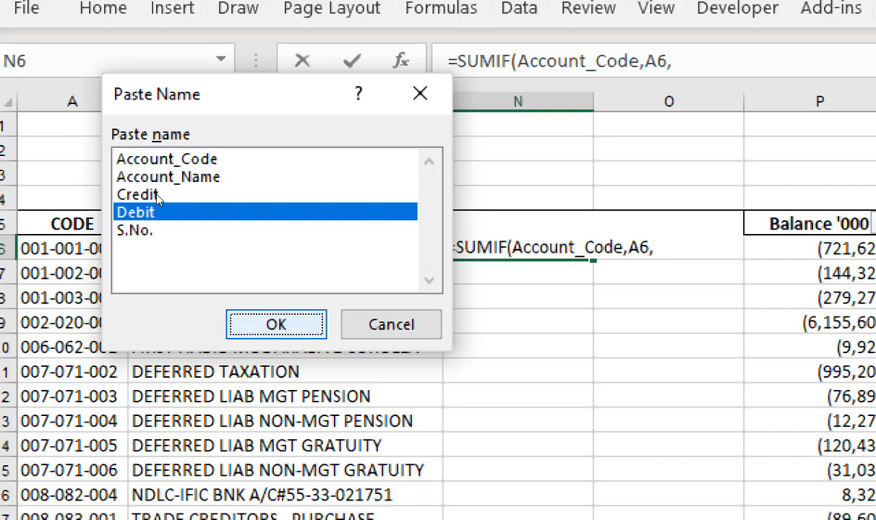
key(Return)
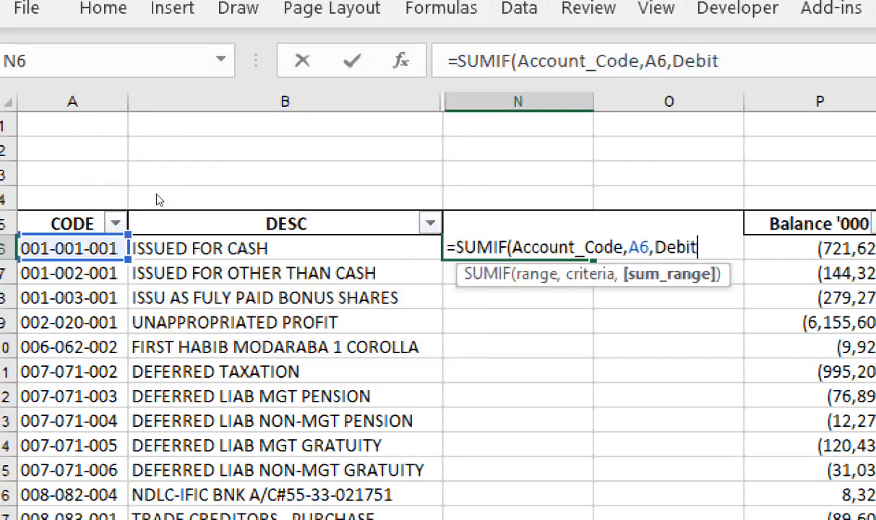
text())
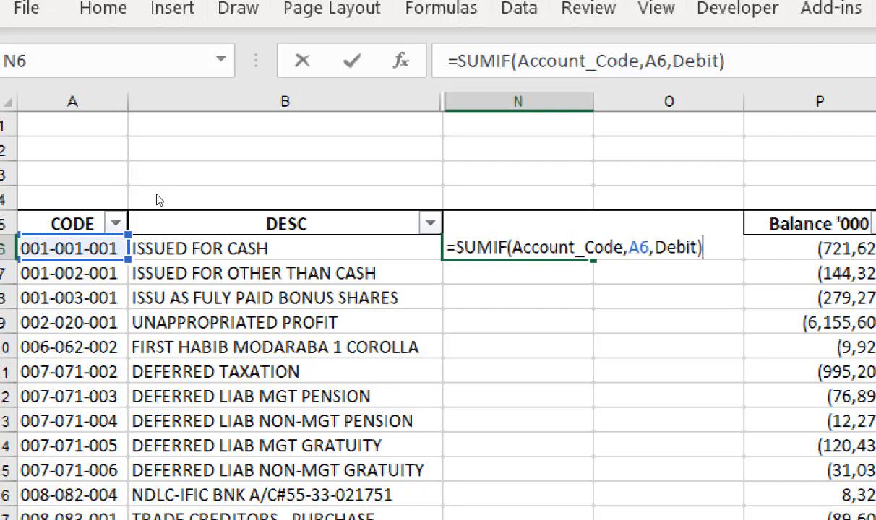
key(Return)
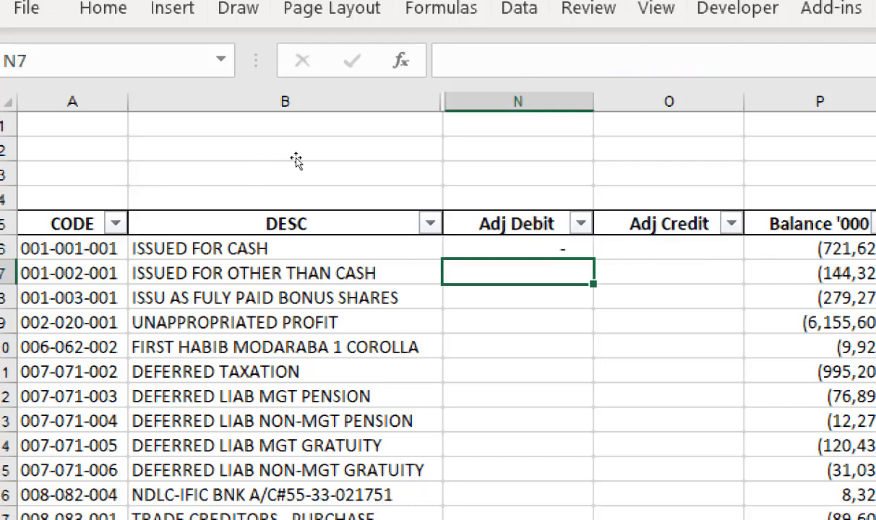
Fill the SUMIF formula from N6 down the Adj Debit column and check the copied formulas in N19 and N8
key(Up)
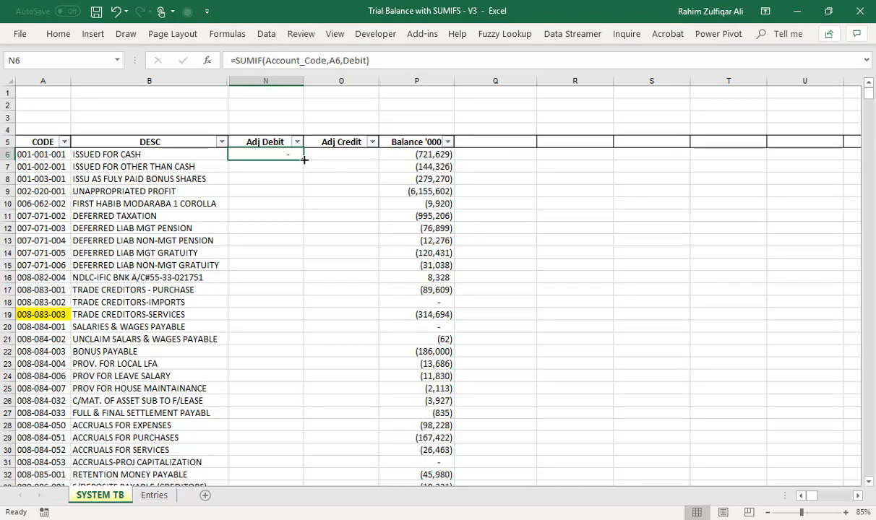
double_click(304, 160)
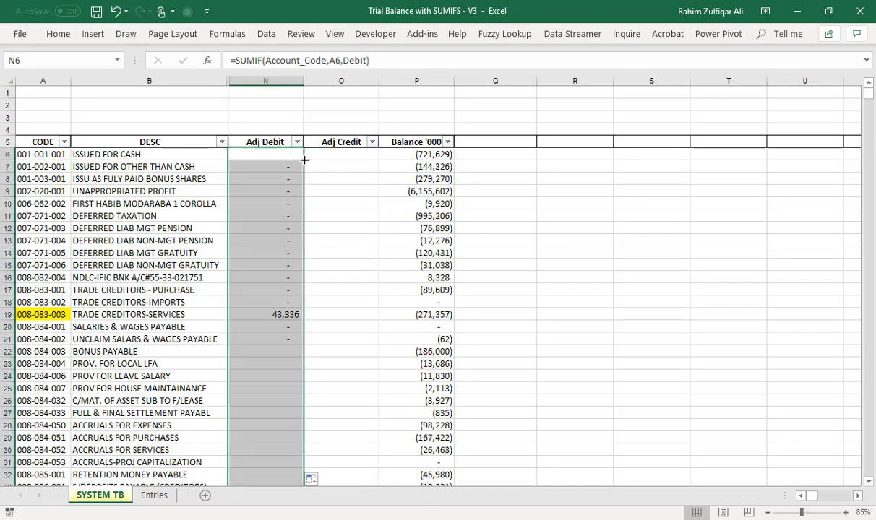
click(264, 315)
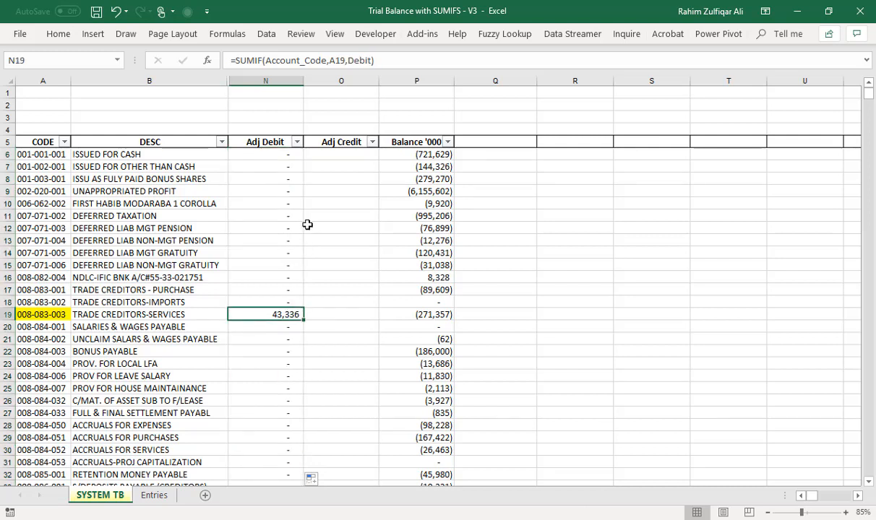
click(286, 179)
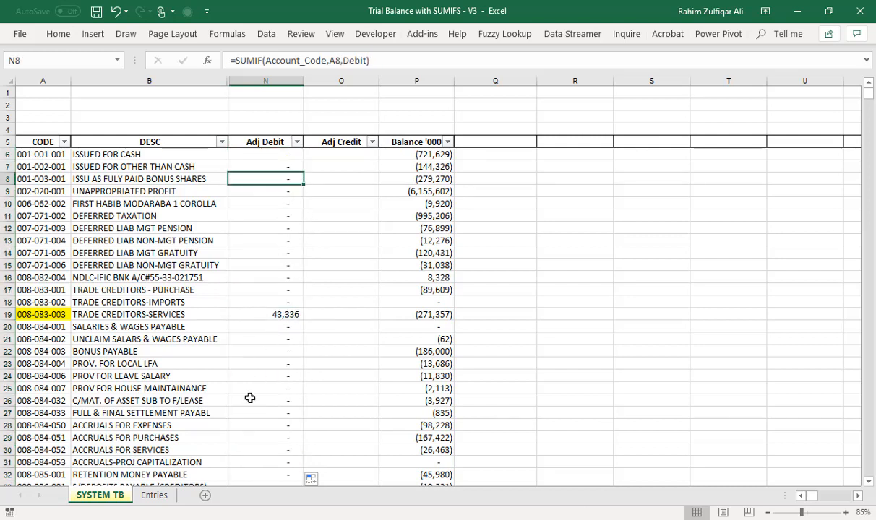
Compare the highlighted TRADE CREDITORS-SERVICES code on SYSTEM TB with its two occurrences in the adjusting entries on the Entries sheet
click(154, 496)
click(324, 341)
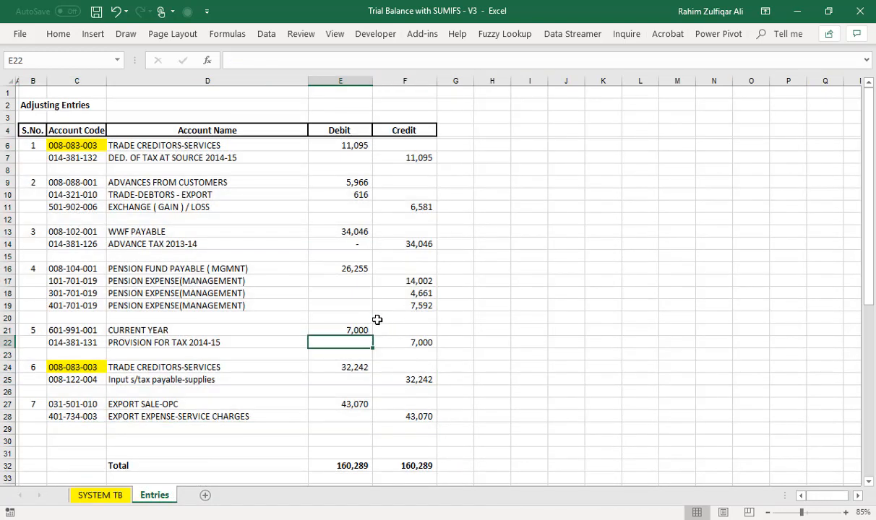
click(446, 335)
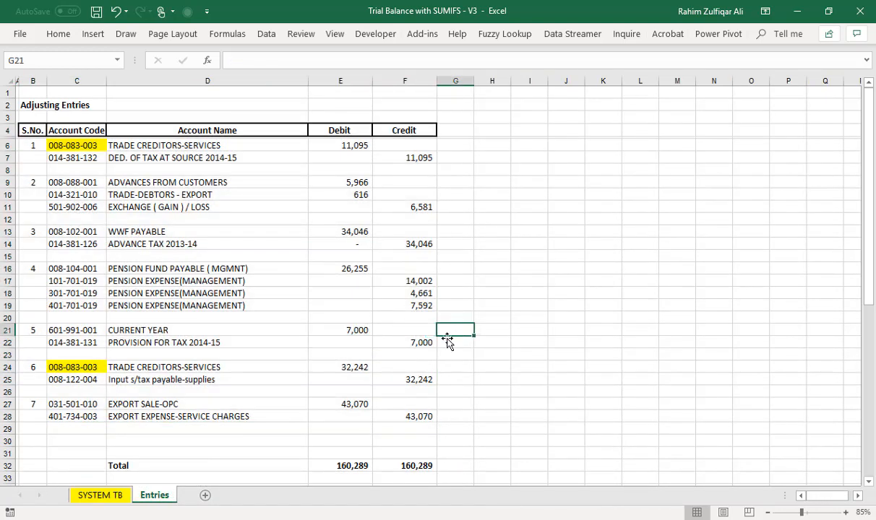
click(101, 496)
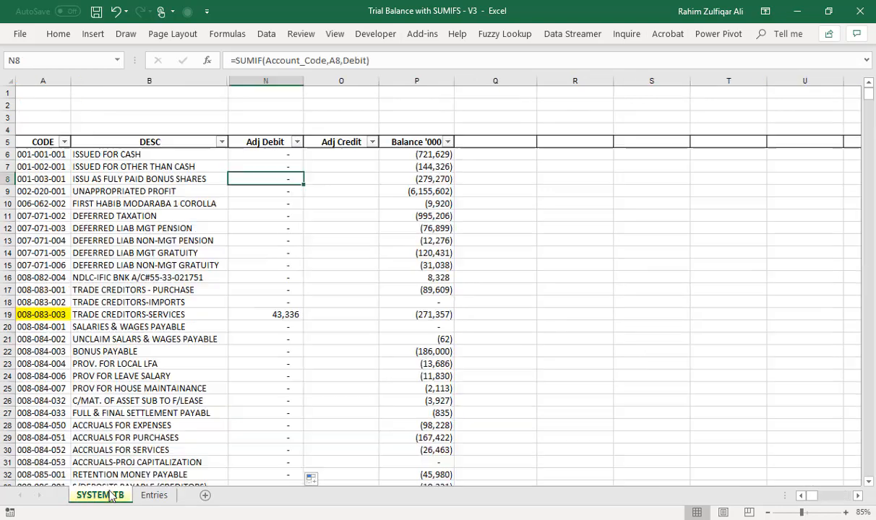
click(48, 313)
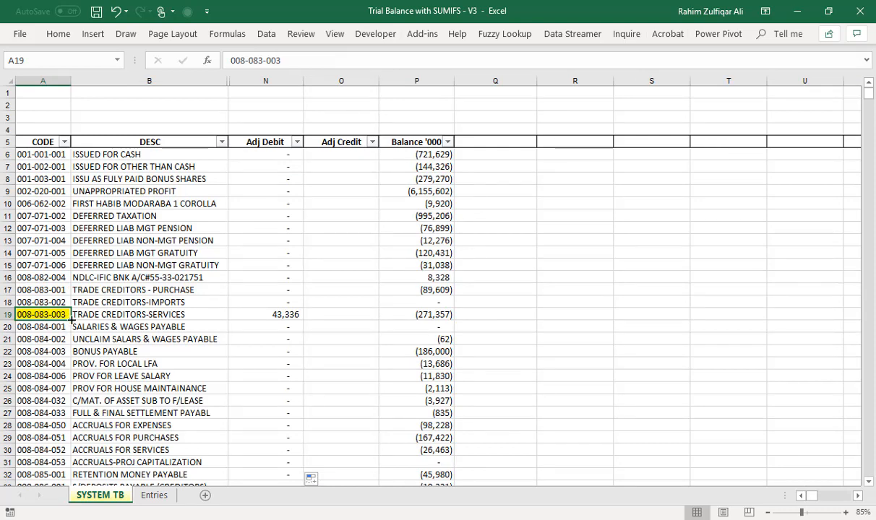
click(154, 495)
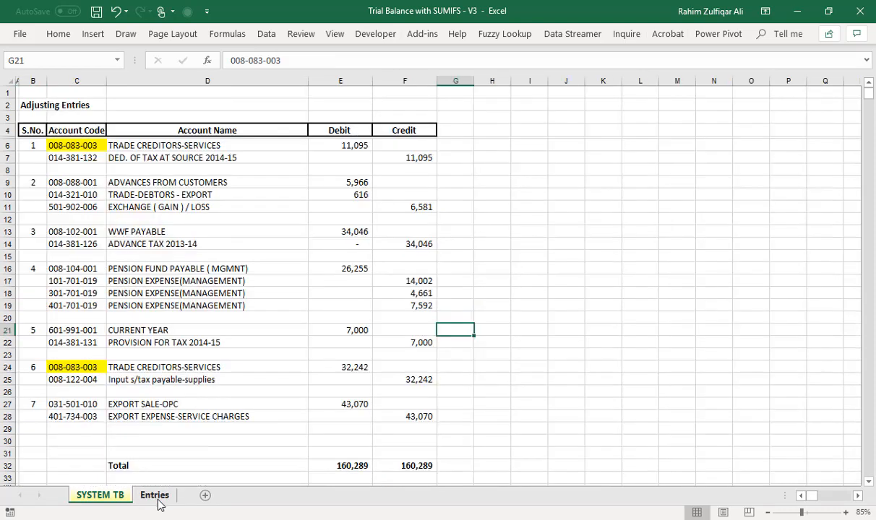
click(85, 147)
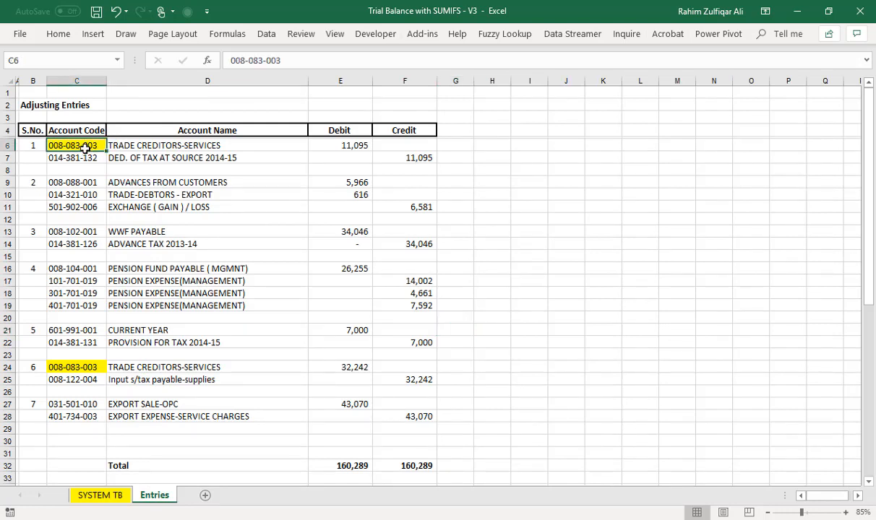
click(91, 365)
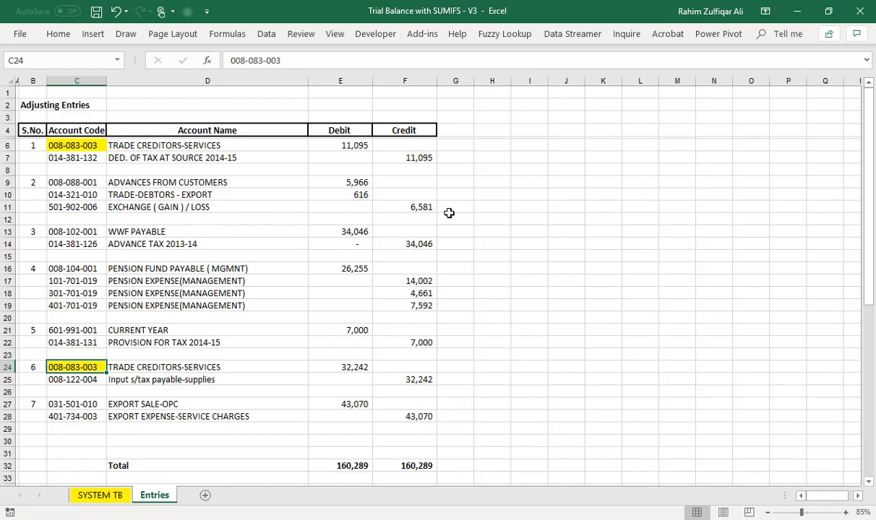
Widen column G on the Entries sheet and enter the header "status" in G4 beside Credit
click(458, 127)
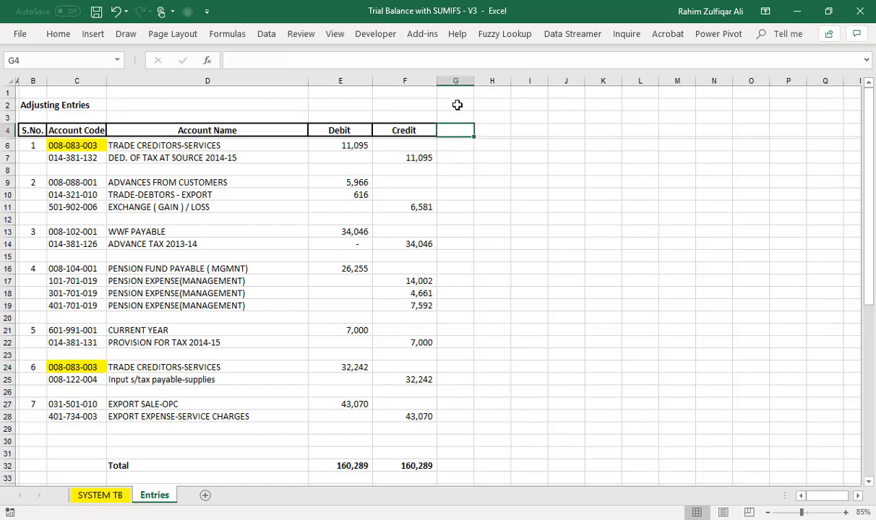
drag(474, 82, 502, 85)
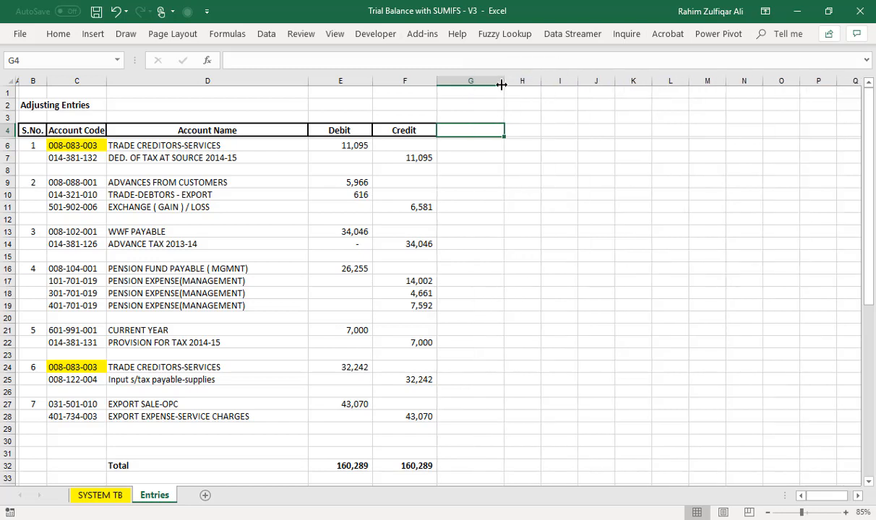
text(statu)
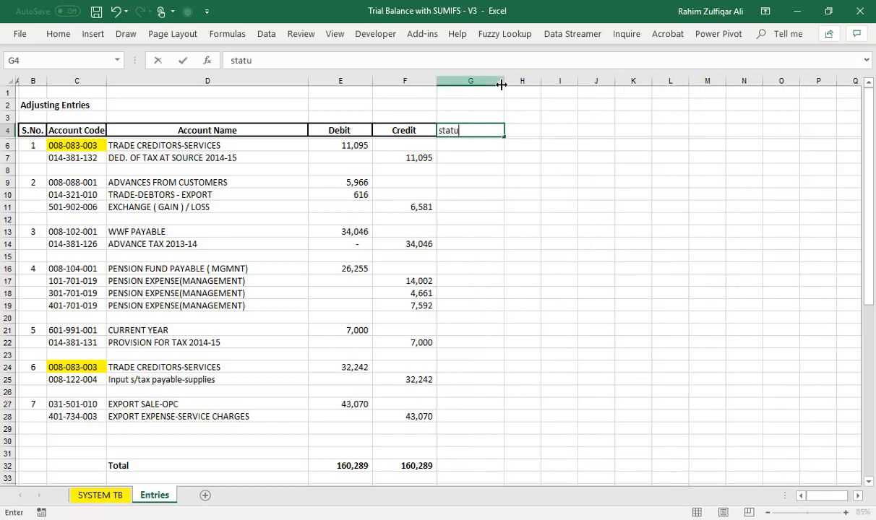
text(s)
key(Return)
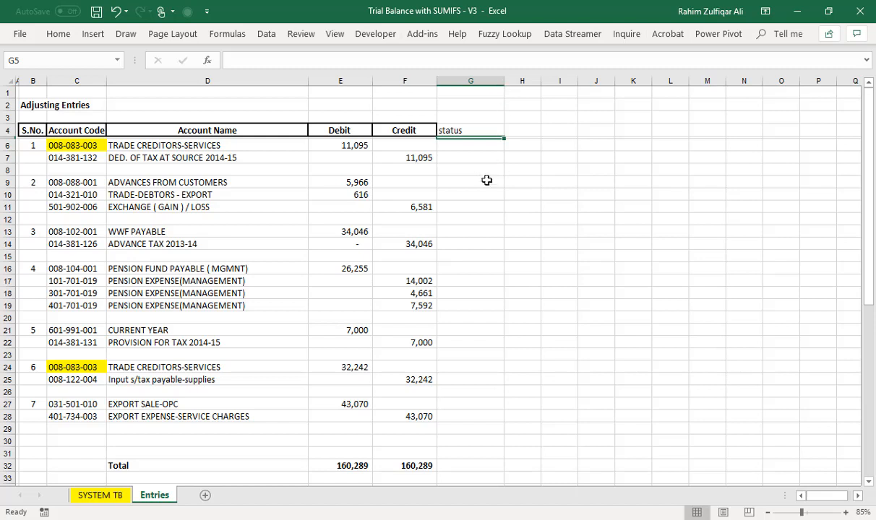
Open the data validation settings for status cell G6
click(472, 143)
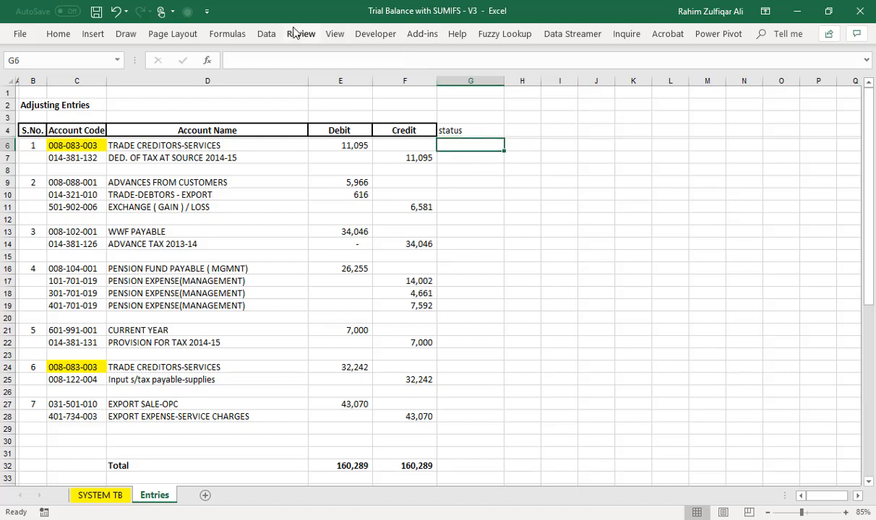
click(267, 34)
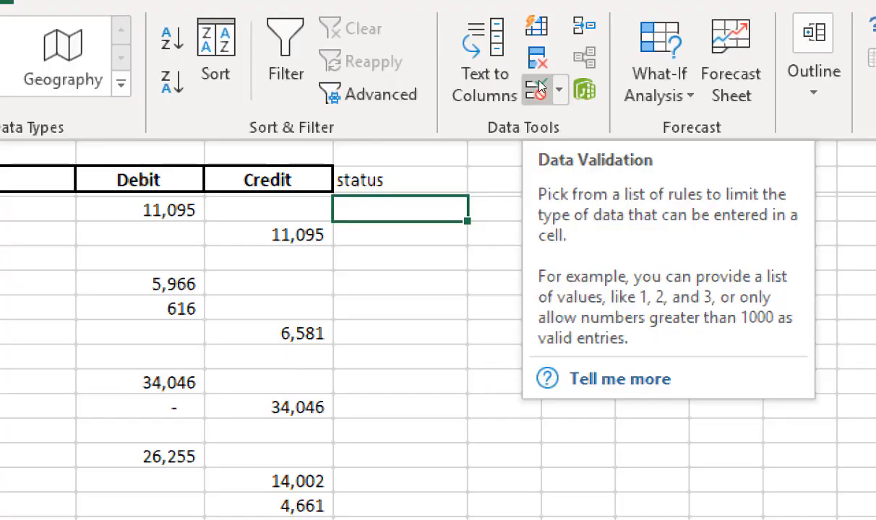
click(539, 86)
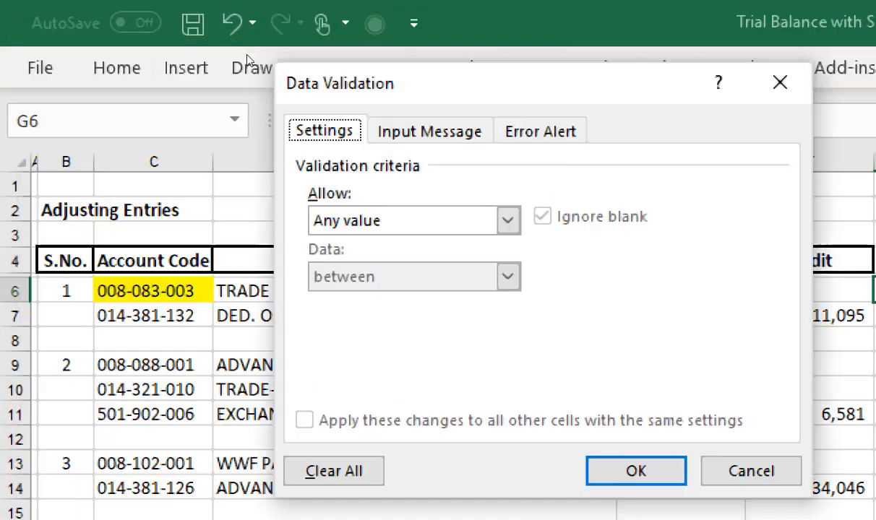
drag(548, 86, 742, 90)
click(702, 224)
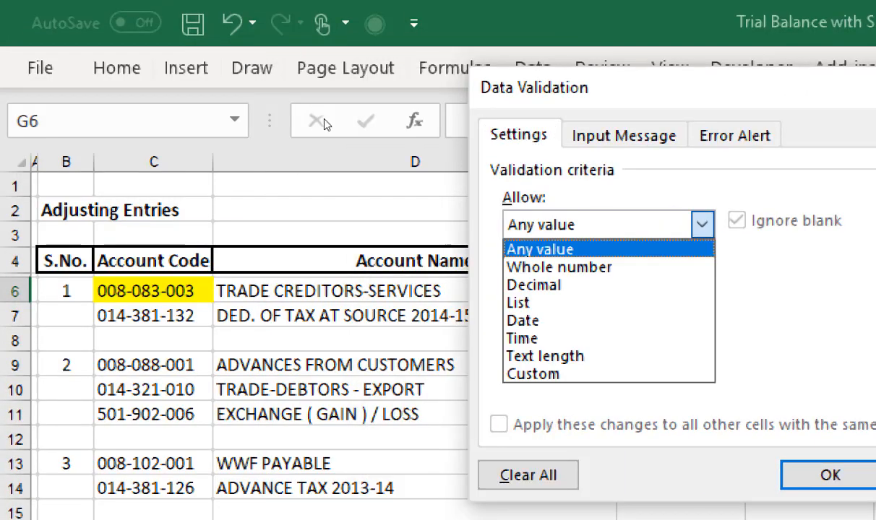
key(Down)
key(Down)
key(Down)
key(Down)
key(Down)
key(Down)
key(Down)
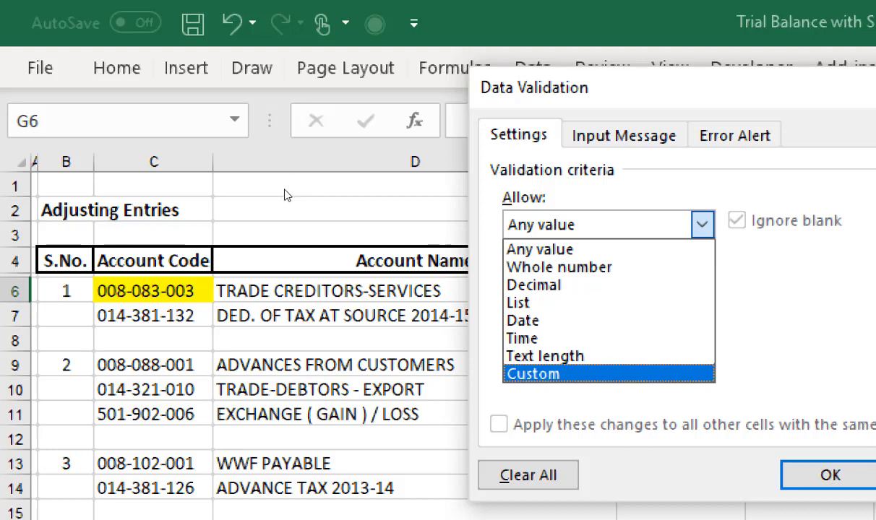
key(Return)
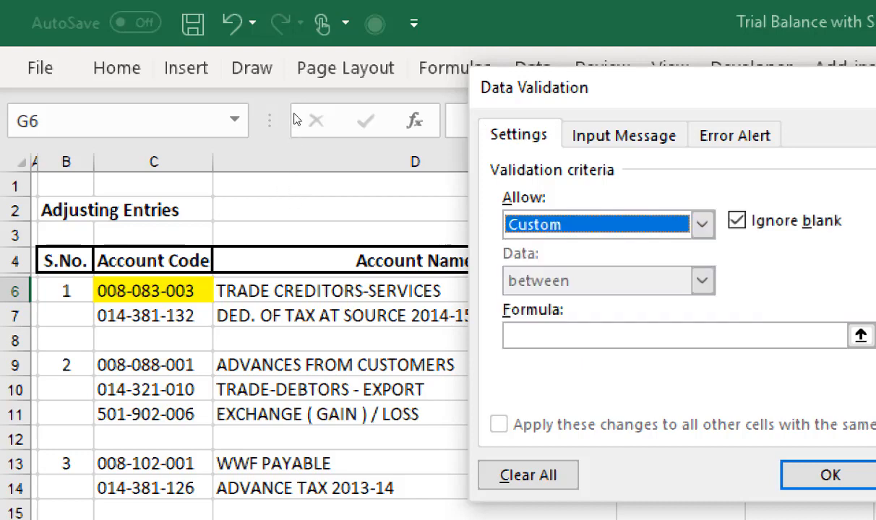
key(alt+Down)
key(Up)
key(Up)
key(Up)
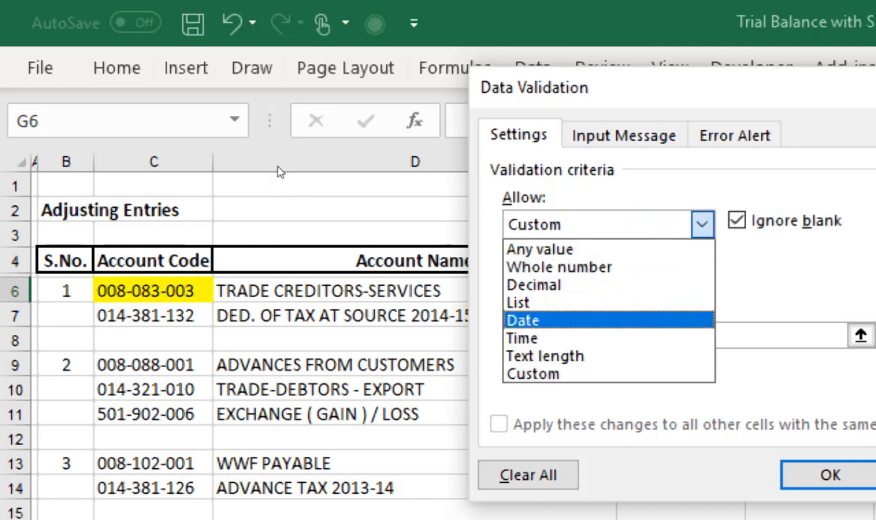
key(Down)
key(Up)
key(Up)
key(Down)
key(Down)
key(Down)
key(Down)
key(Down)
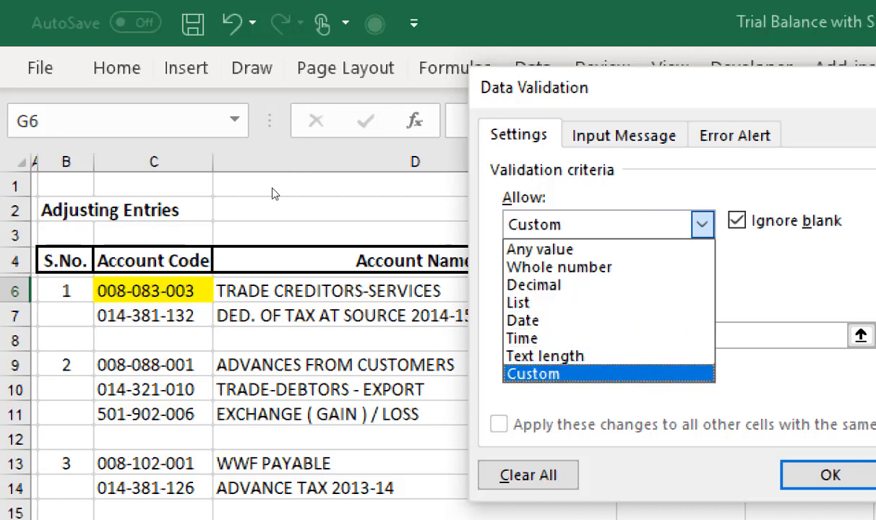
key(Return)
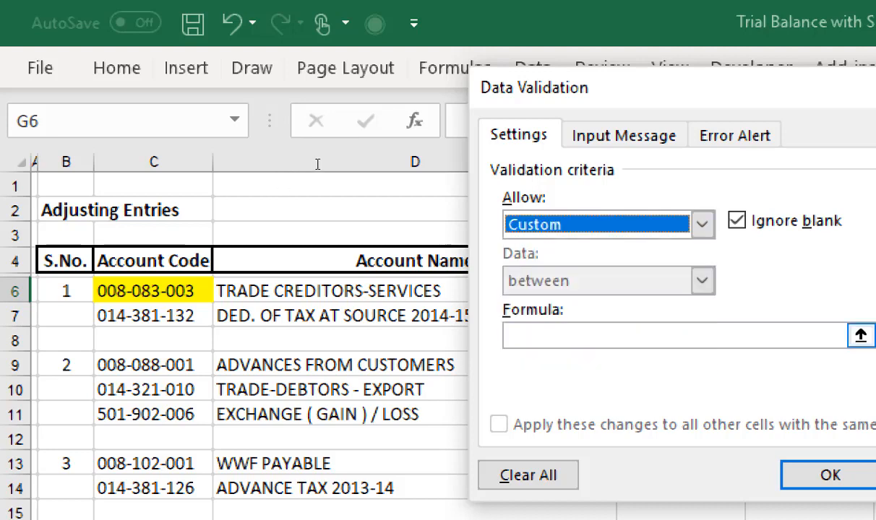
key(Tab)
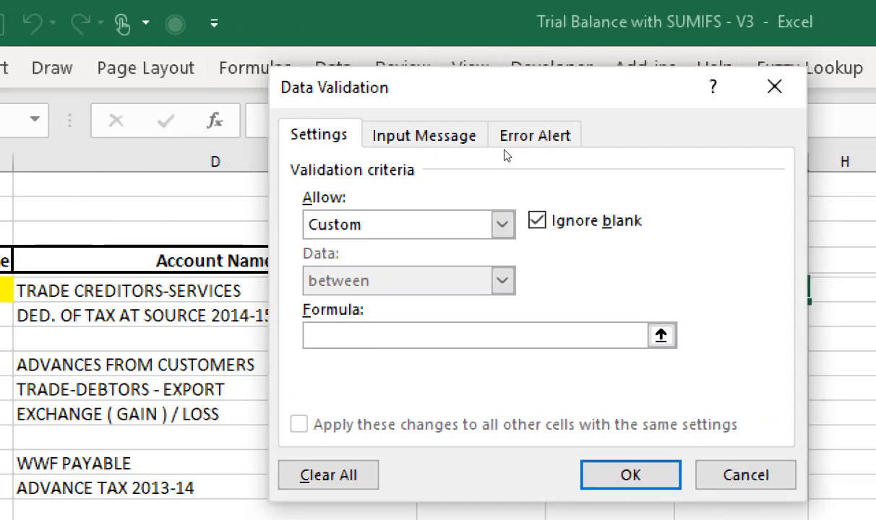
key(shift+Tab)
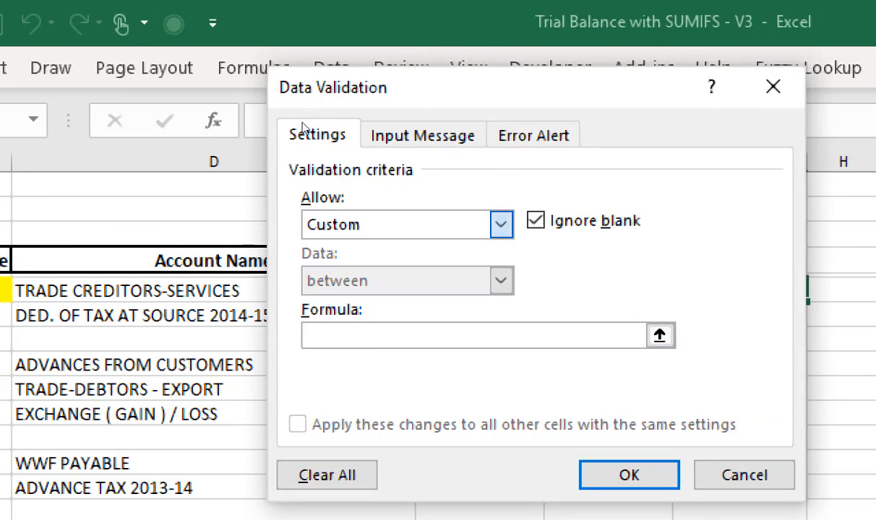
Restrict G6 to a list with the source "Yes, No" and fill that validation down the status column to G28
key(alt+Down)
key(Down)
key(Down)
key(Down)
key(Return)
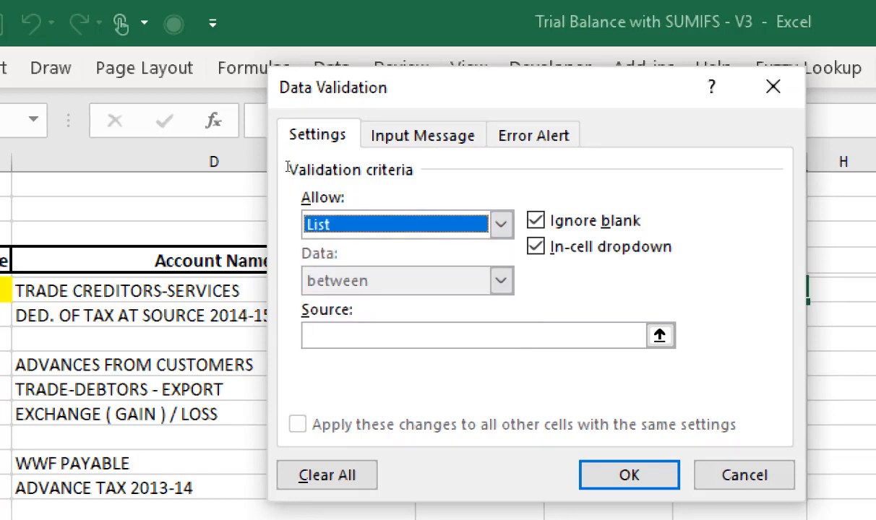
key(alt+s)
text(Yes)
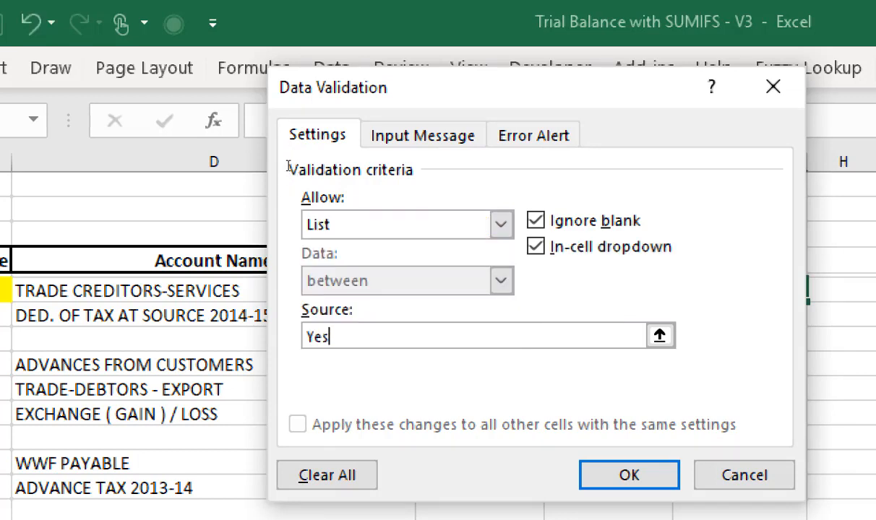
text(, No)
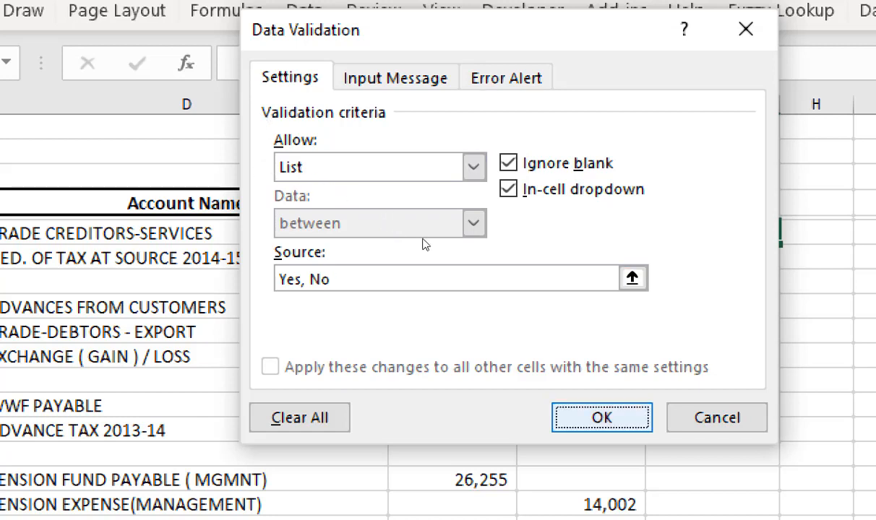
key(Return)
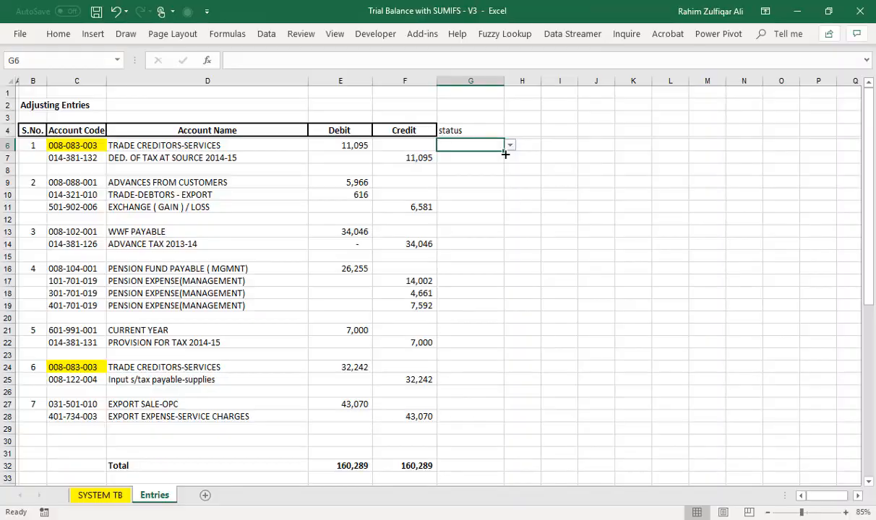
mouse_move(503, 154)
mouse_down()
mouse_move(504, 279)
mouse_move(489, 352)
mouse_move(493, 480)
mouse_move(503, 397)
mouse_move(494, 188)
mouse_move(469, 332)
mouse_move(474, 282)
mouse_up()
scroll(520, 256, up, 4)
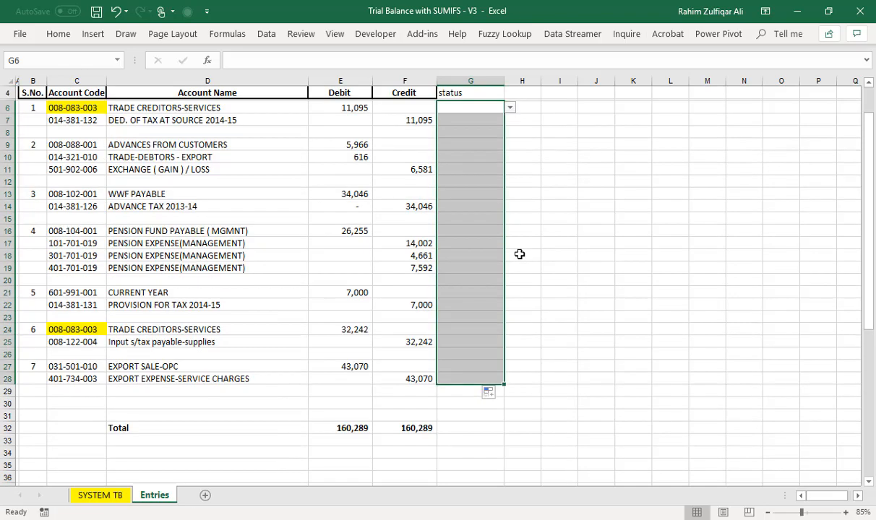
Choose Yes in G6 and copy it down the status column through G28
click(477, 147)
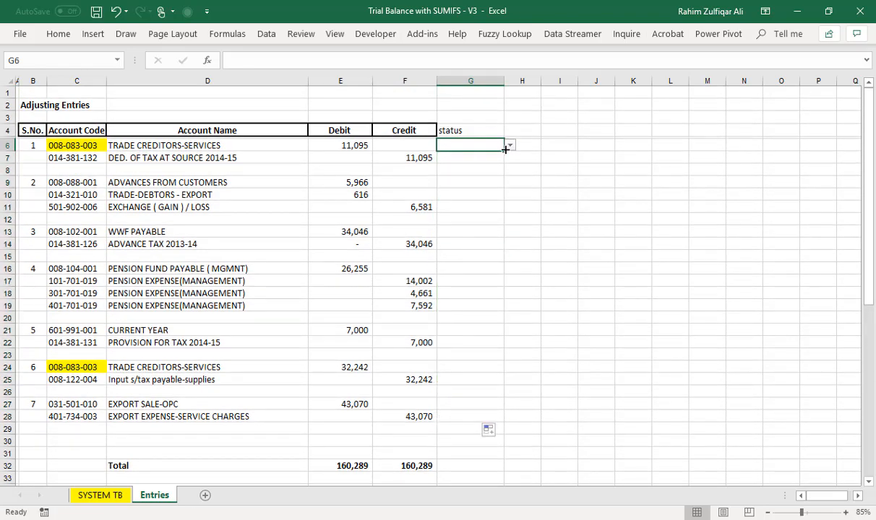
click(509, 146)
click(487, 157)
key(ctrl+c)
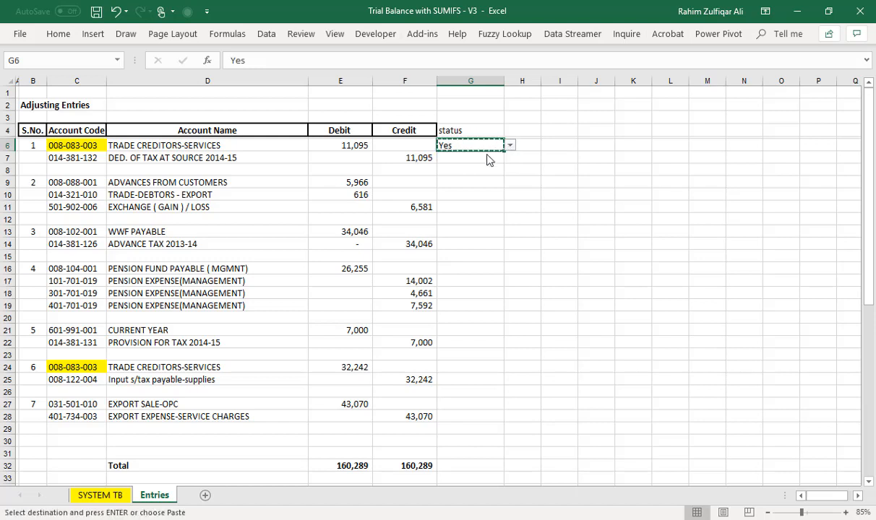
key(shift+Down)
key(shift+Down)
key(shift+Down)
key(shift+Down)
key(shift+Down)
key(shift+Down)
key(shift+Down)
key(shift+Down)
key(shift+Down)
key(shift+Down)
key(shift+Down)
key(shift+Down)
key(shift+Down)
key(shift+Down)
key(shift+Down)
key(shift+Down)
key(shift+Down)
key(shift+Down)
key(shift+Down)
key(shift+Down)
key(shift+Down)
key(shift+Down)
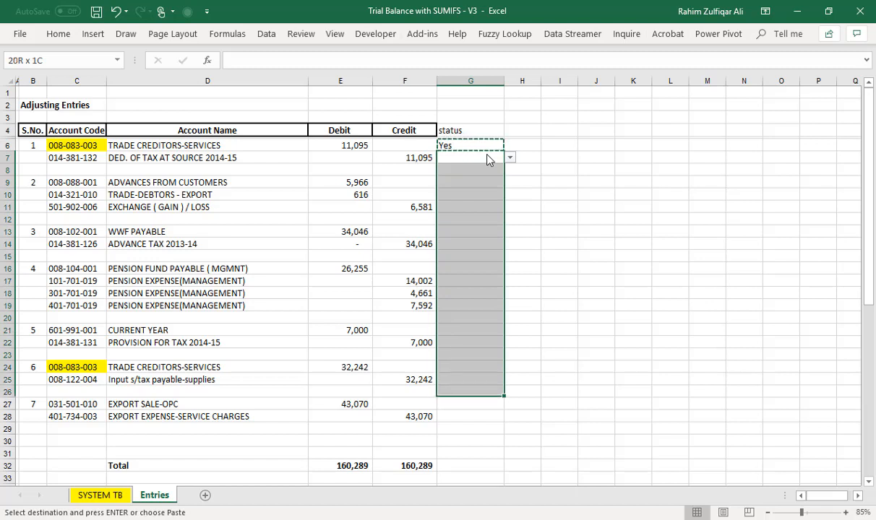
key(ctrl+v)
click(487, 158)
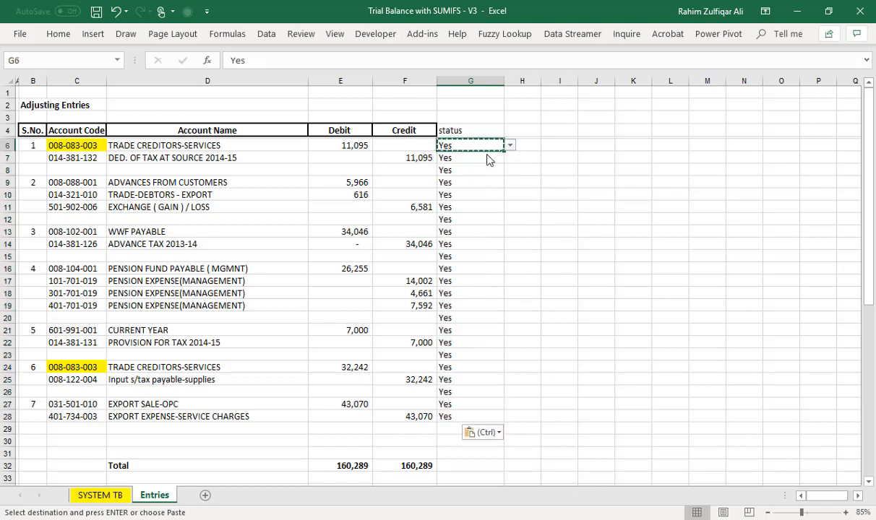
click(474, 183)
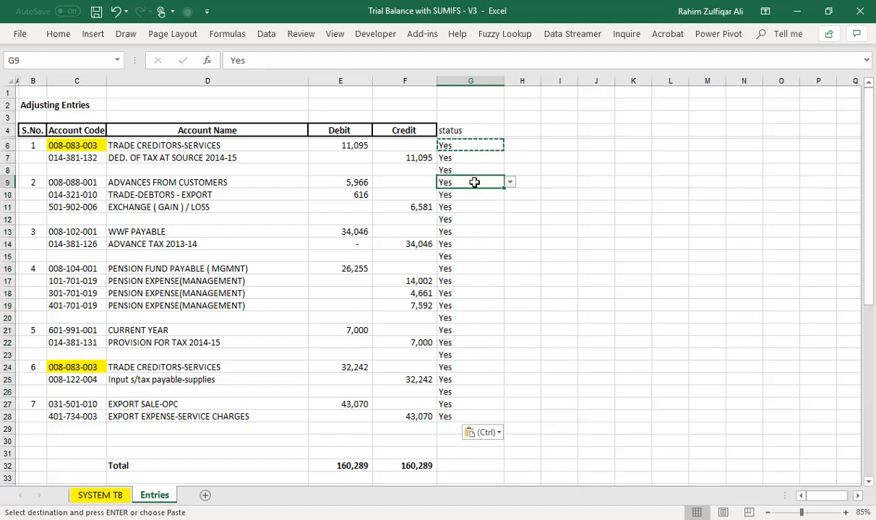
key(Escape)
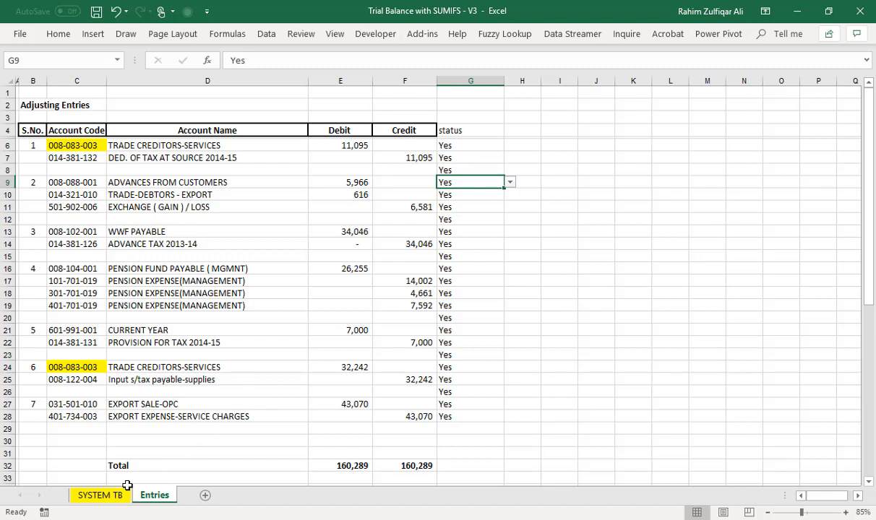
Name the range G4:G28 on the Entries sheet "status"
drag(449, 130, 458, 416)
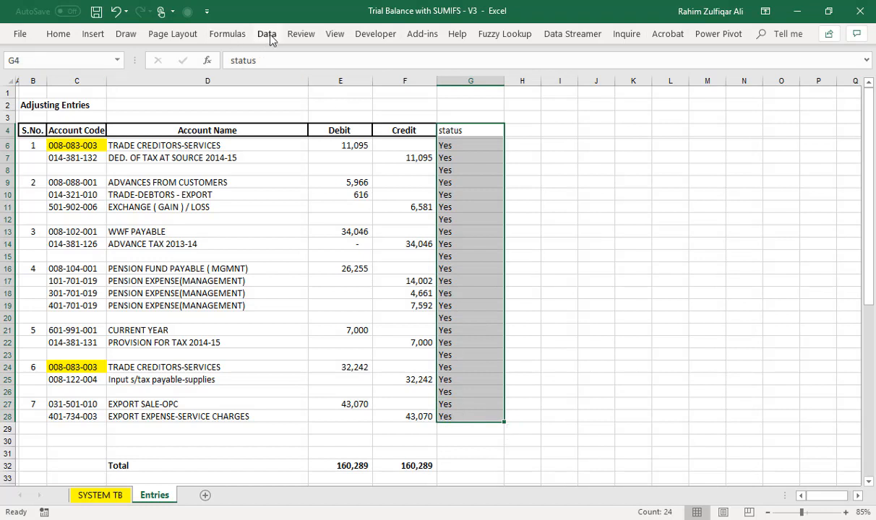
click(63, 62)
text(status)
key(Return)
click(465, 203)
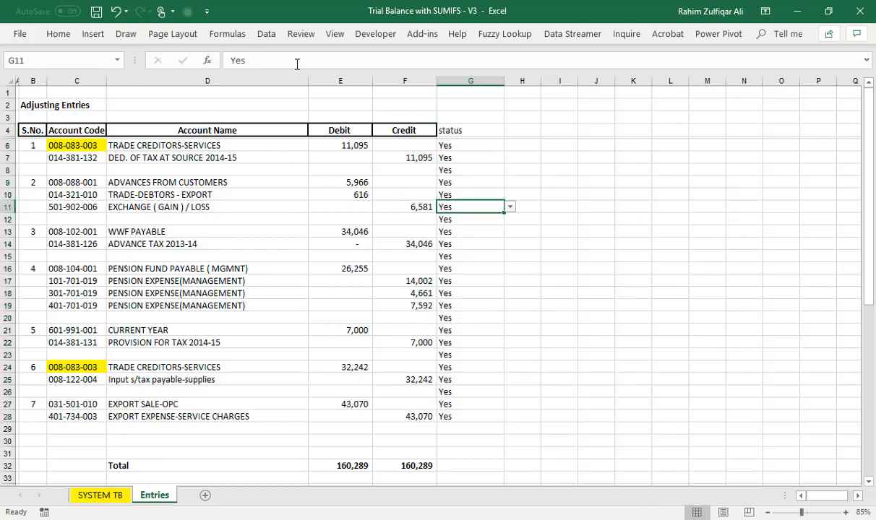
Edit the status name in Name Manager so it refers to =Entries!$G$5:$G$28, matching the other named ranges
click(233, 34)
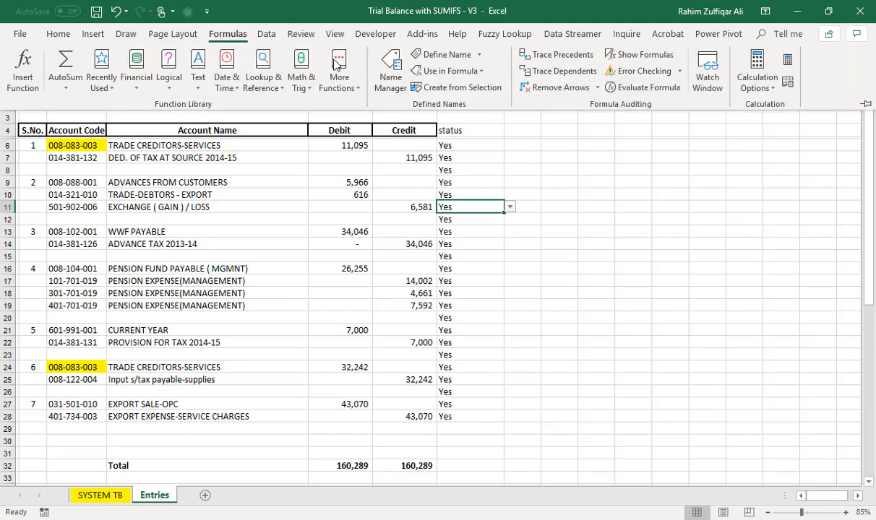
click(386, 85)
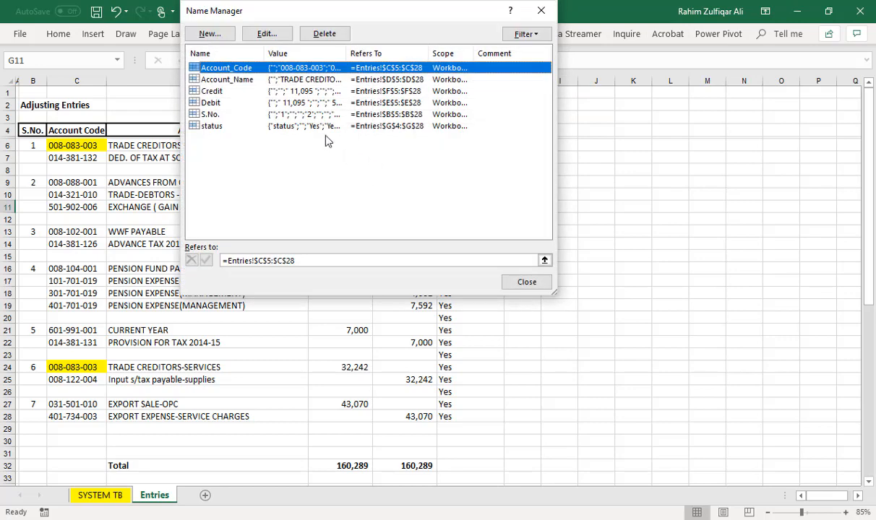
click(325, 128)
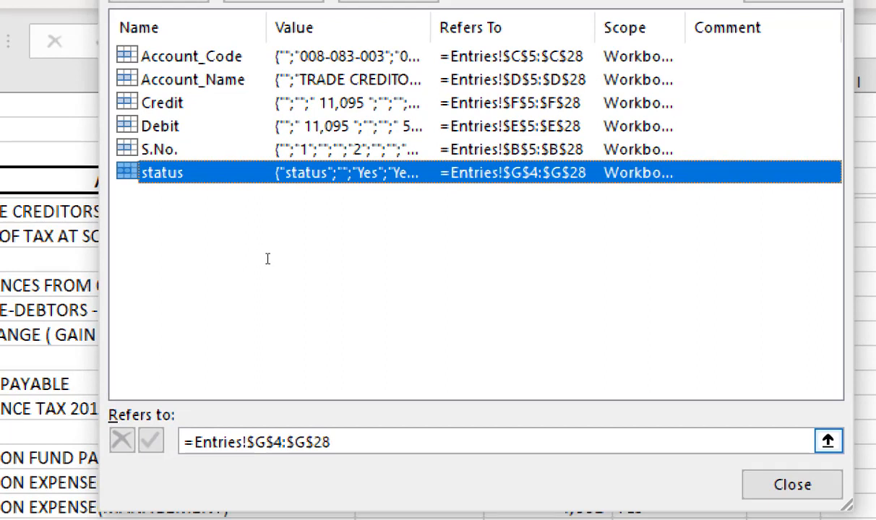
mouse_move(274, 442)
mouse_down()
mouse_move(286, 442)
mouse_move(270, 442)
mouse_up()
click(287, 442)
click(270, 442)
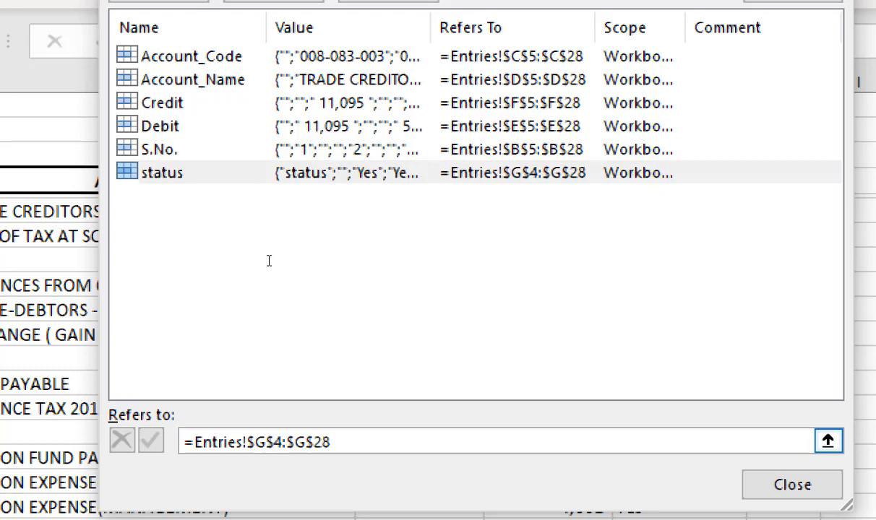
drag(274, 442, 281, 441)
text(5)
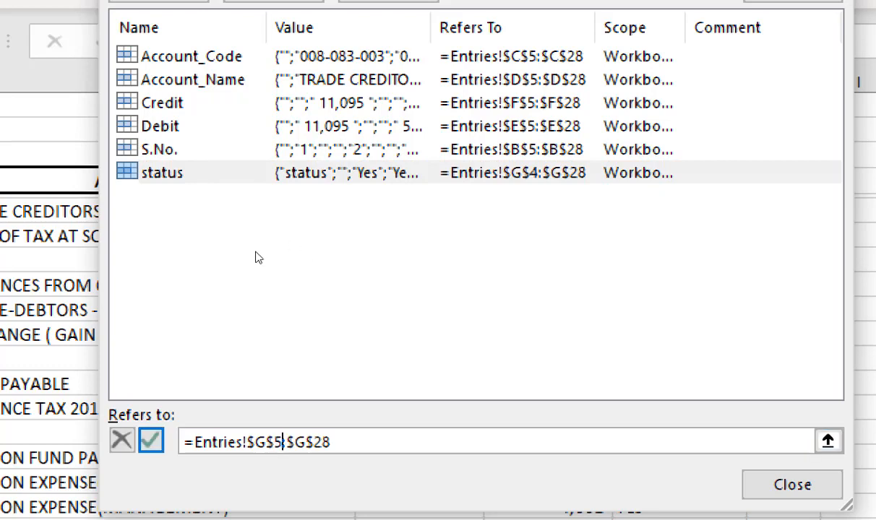
click(206, 263)
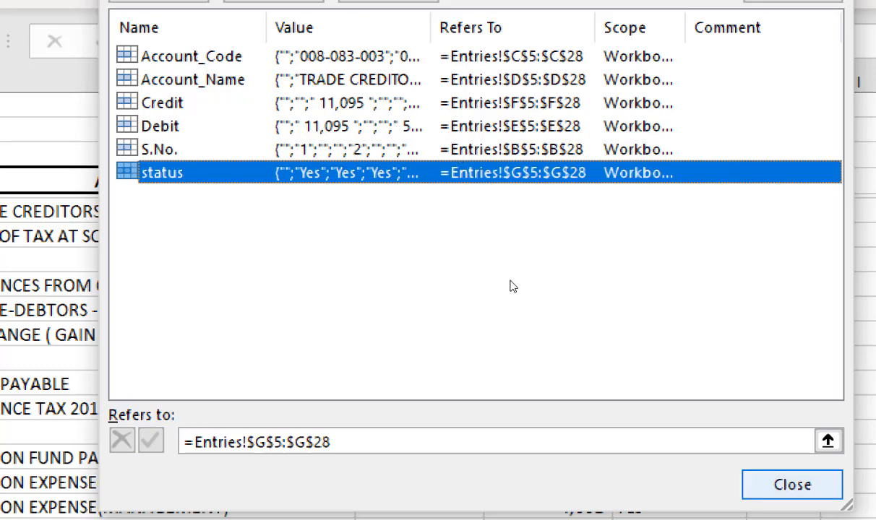
key(Escape)
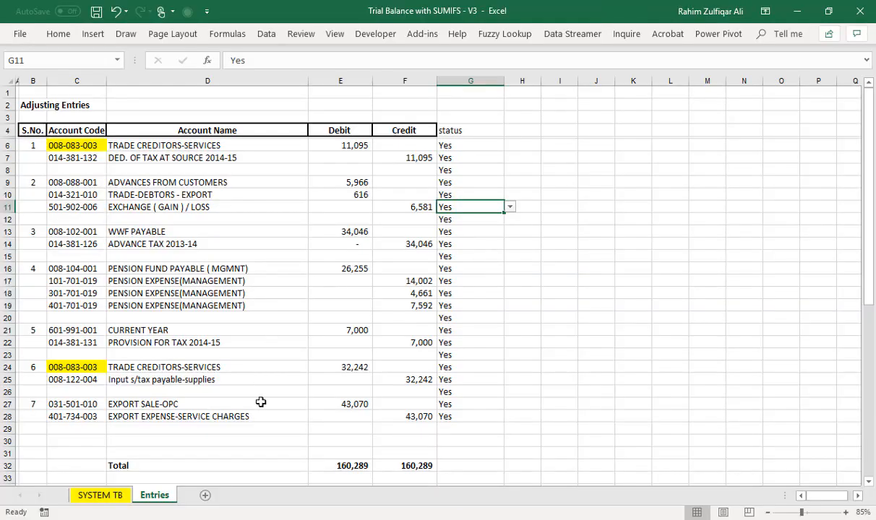
Clear the existing formulas from the Adj Debit column of the SYSTEM TB sheet, from N6 down
click(104, 498)
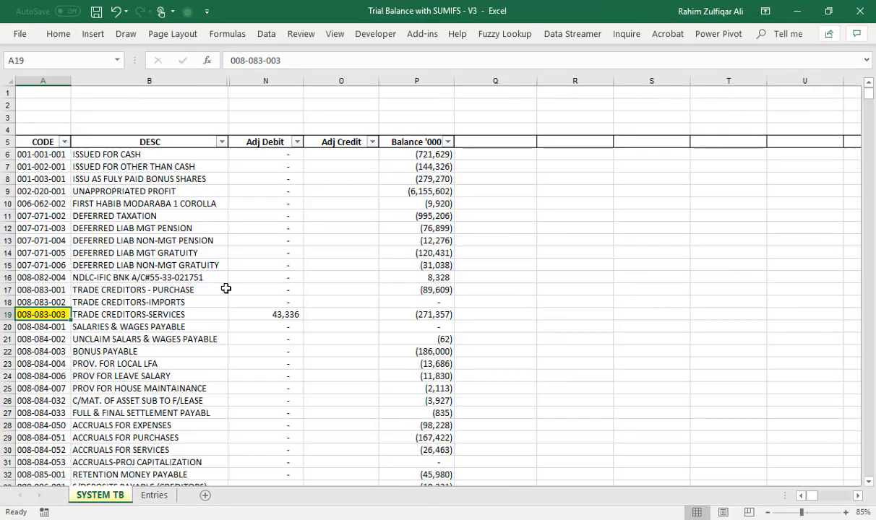
click(268, 154)
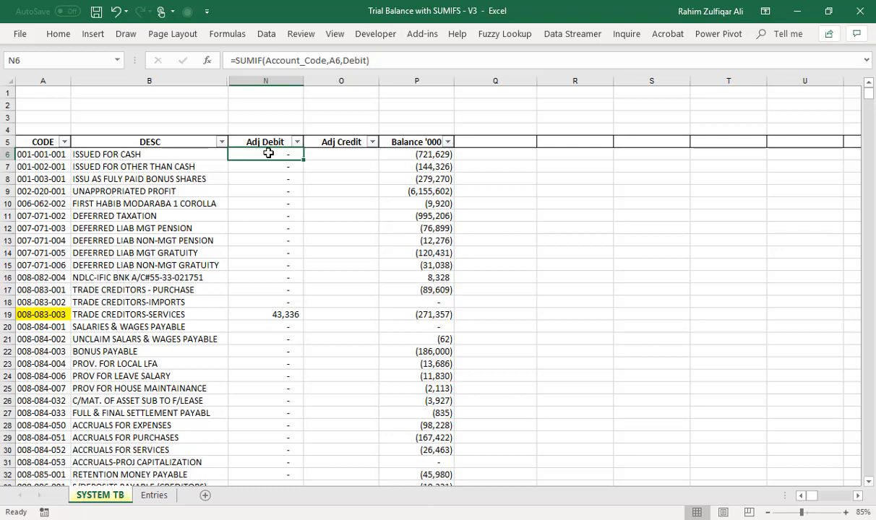
key(ctrl+shift+Down)
key(Delete)
key(ctrl+BackSpace)
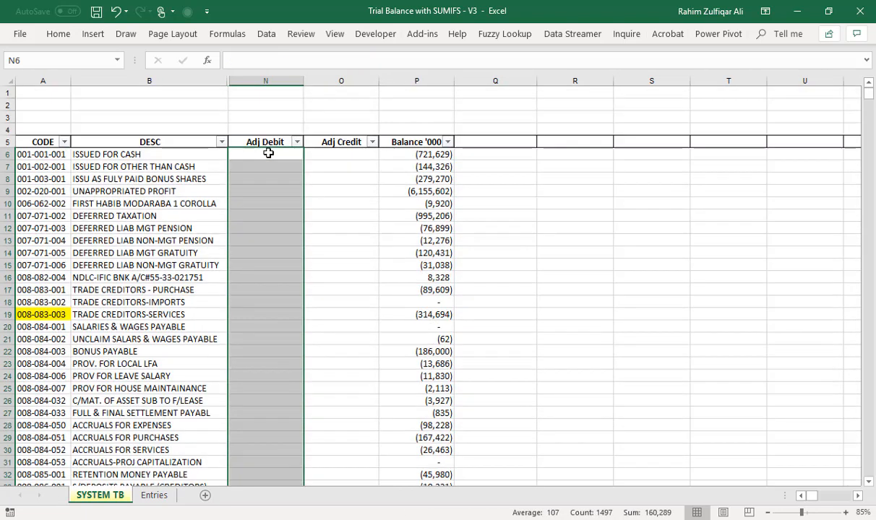
key(Up)
Enter =SUMIFS(Debit,Account_Code,A6,status,"Yes") in cell N6 under Adj Debit
click(268, 153)
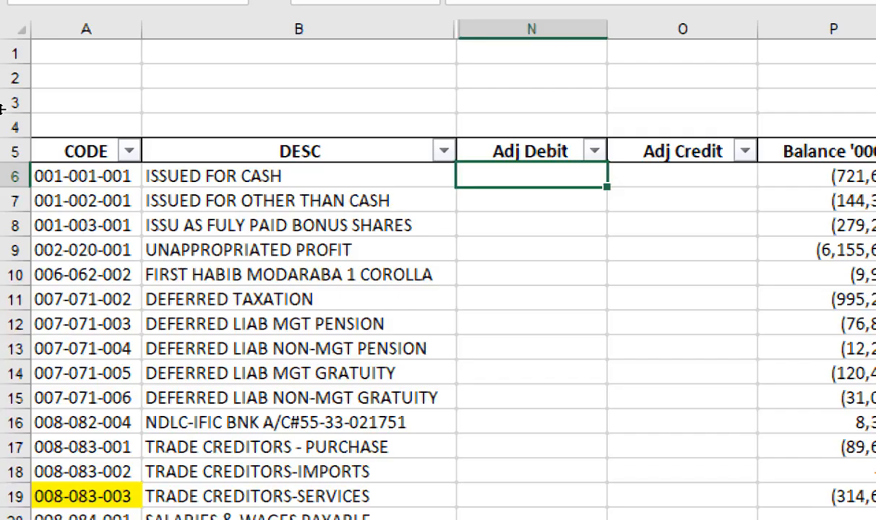
text(=sumifsq)
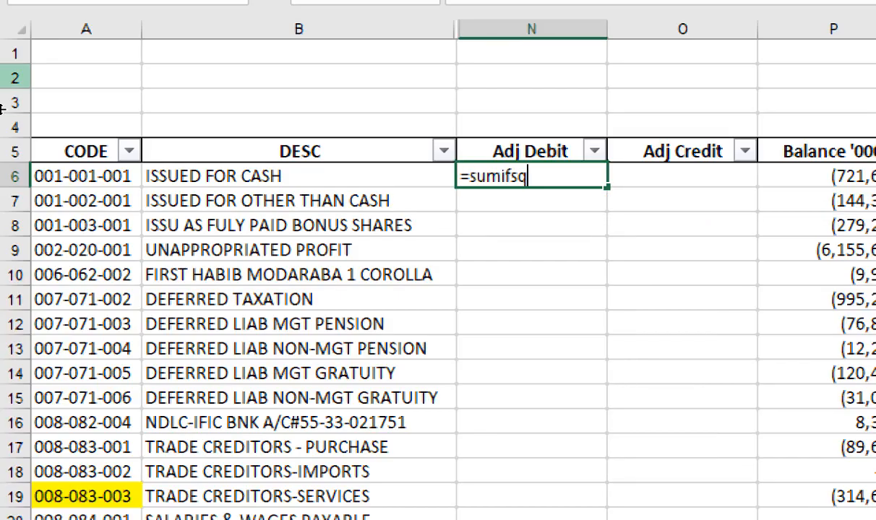
key(BackSpace)
key(Tab)
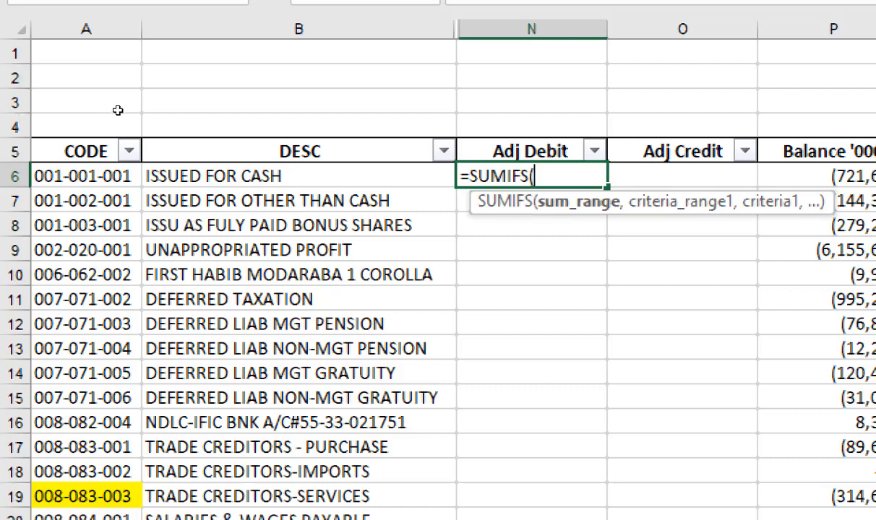
text(Debit)
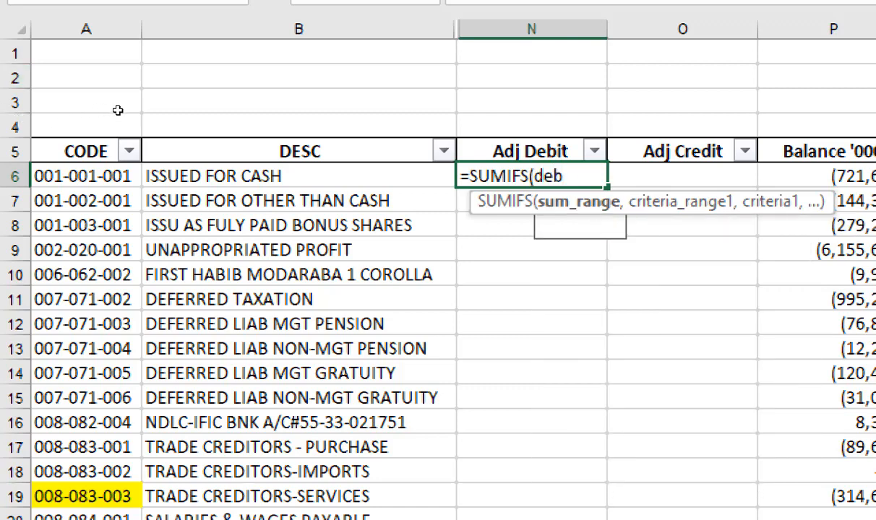
text(,)
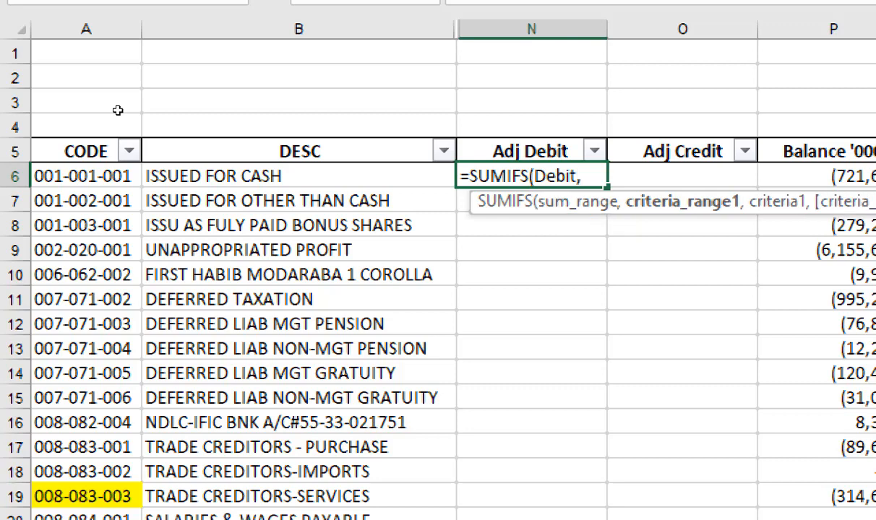
text(acc)
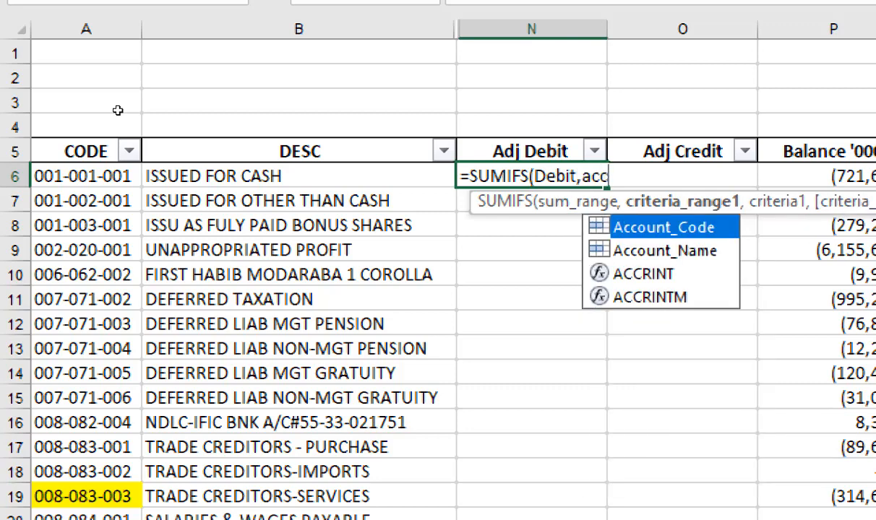
key(Tab)
text(,)
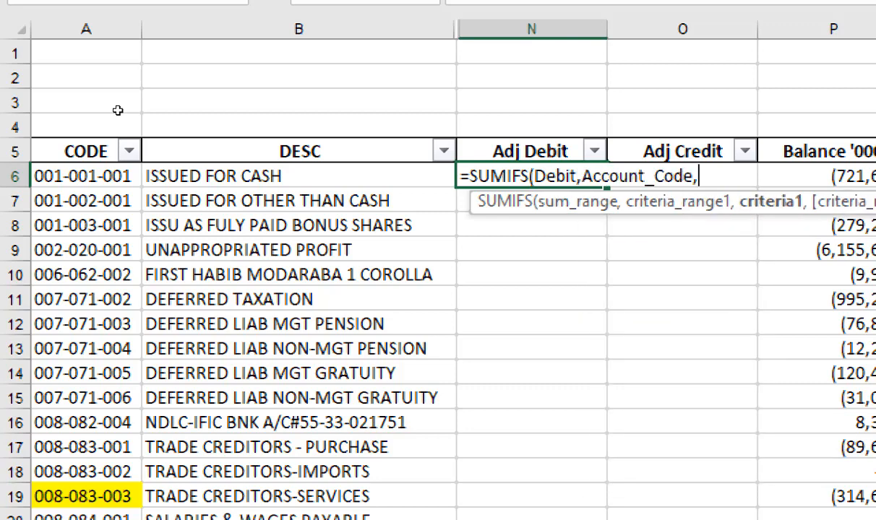
key(Left)
key(Left)
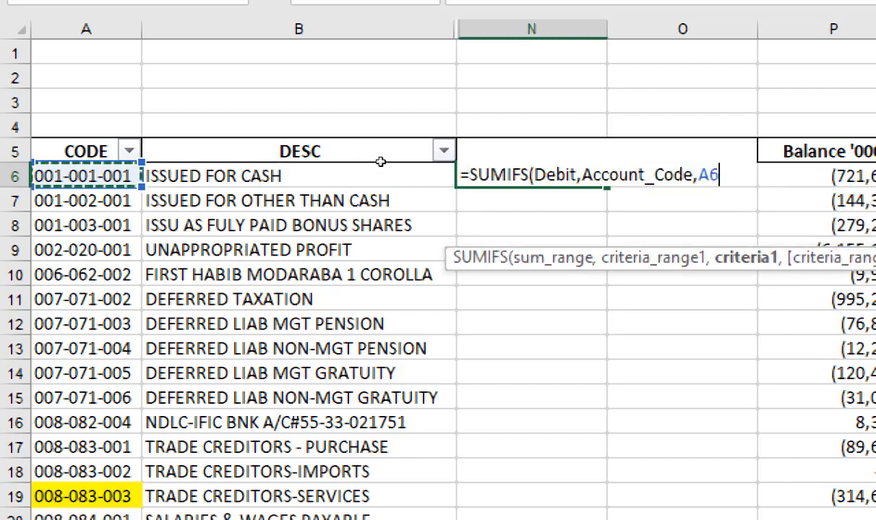
text(,)
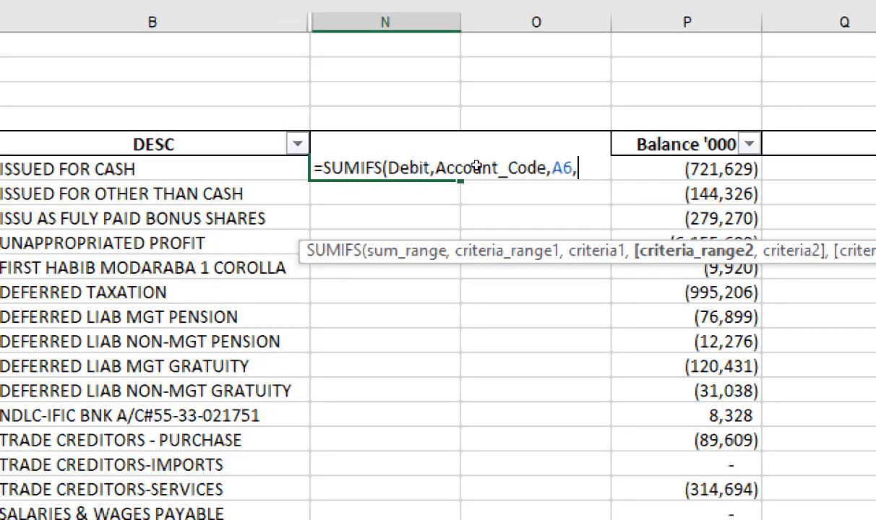
text(sta)
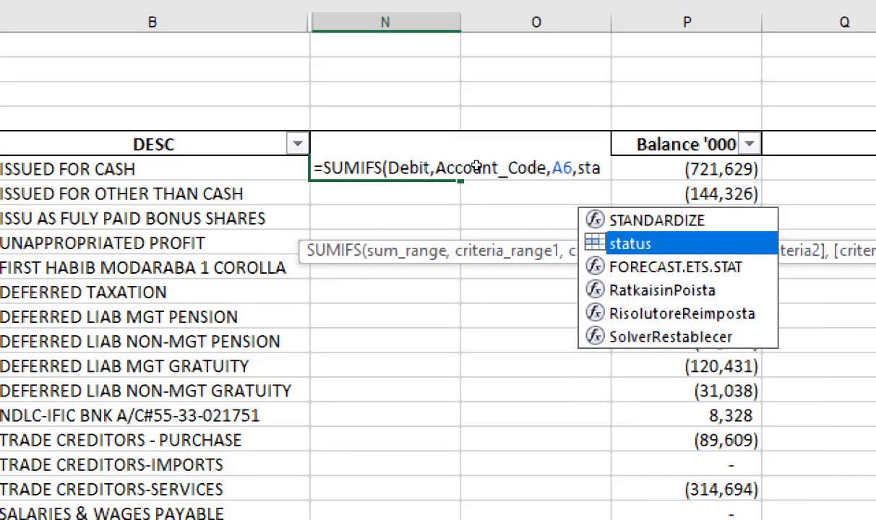
text(tus,)
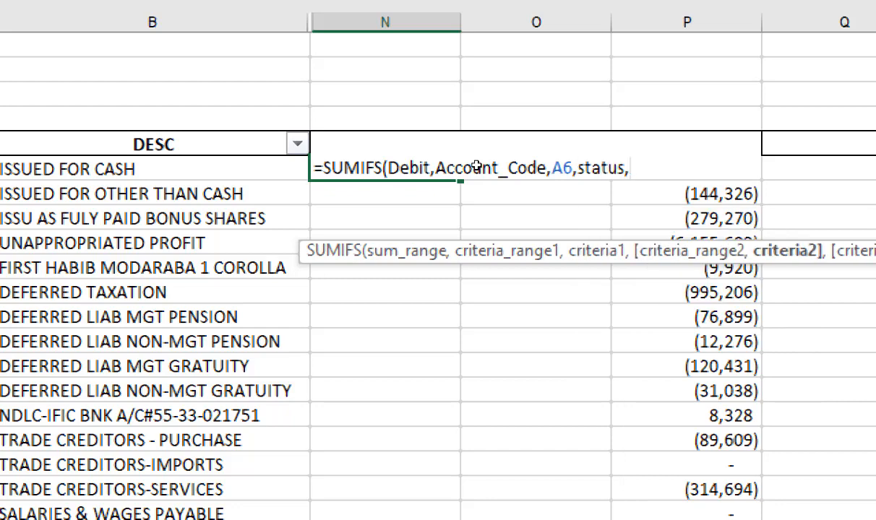
text("Yes"))
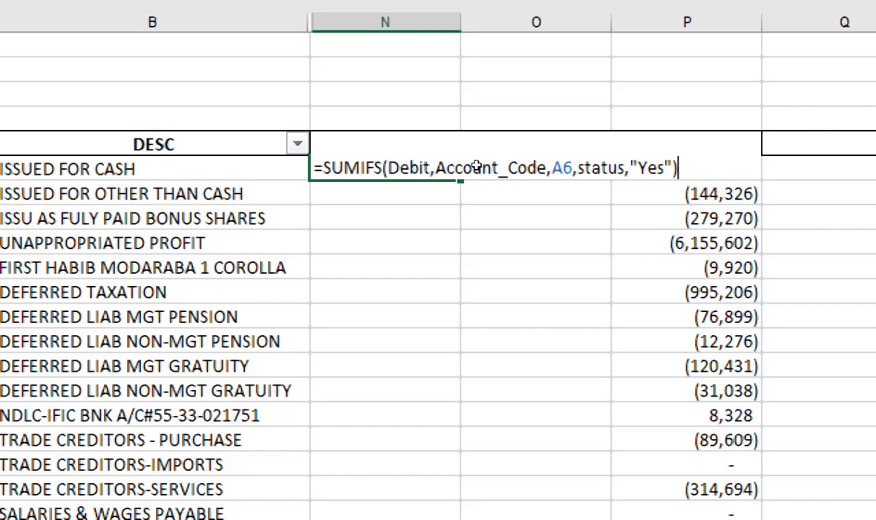
key(Return)
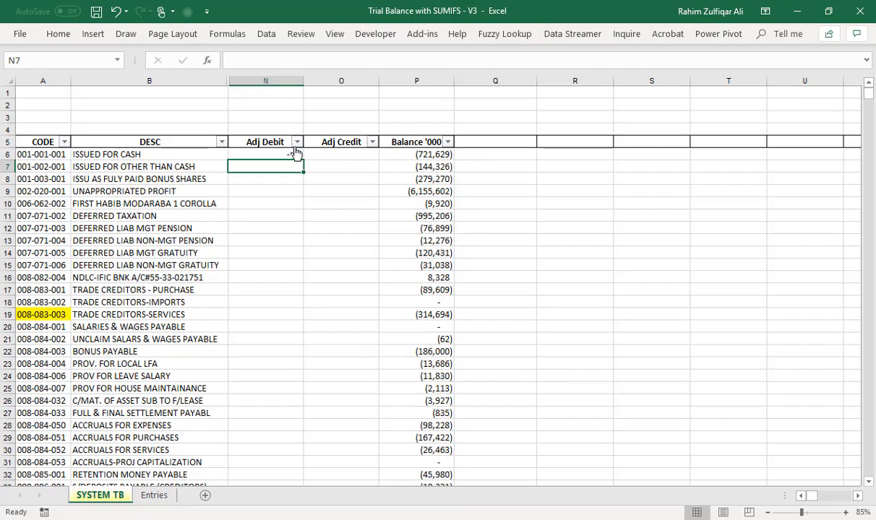
Fill the N6 formula down the Adj Debit column and check it in the row of account 008-083-003
click(297, 143)
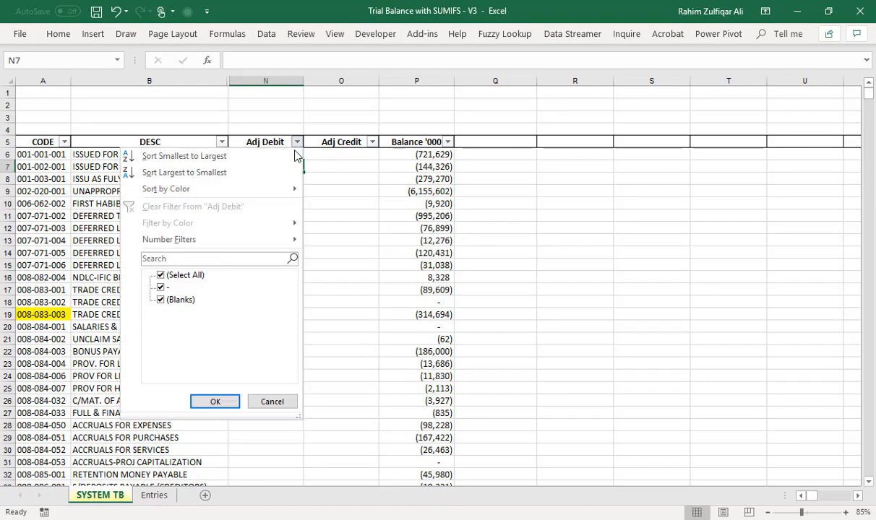
click(299, 165)
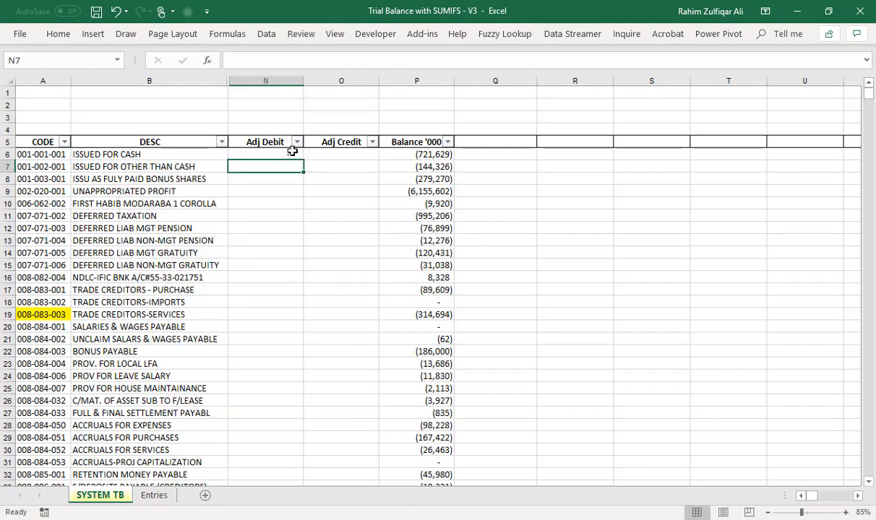
click(291, 153)
double_click(303, 159)
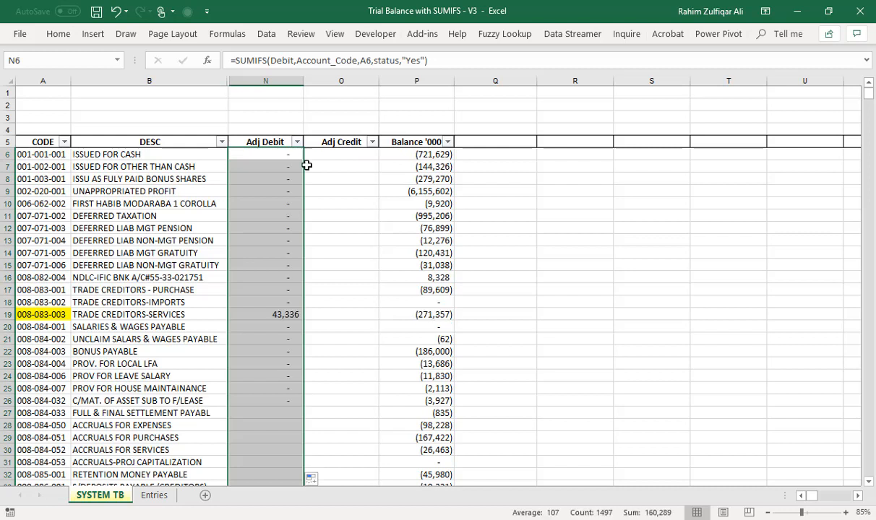
click(266, 315)
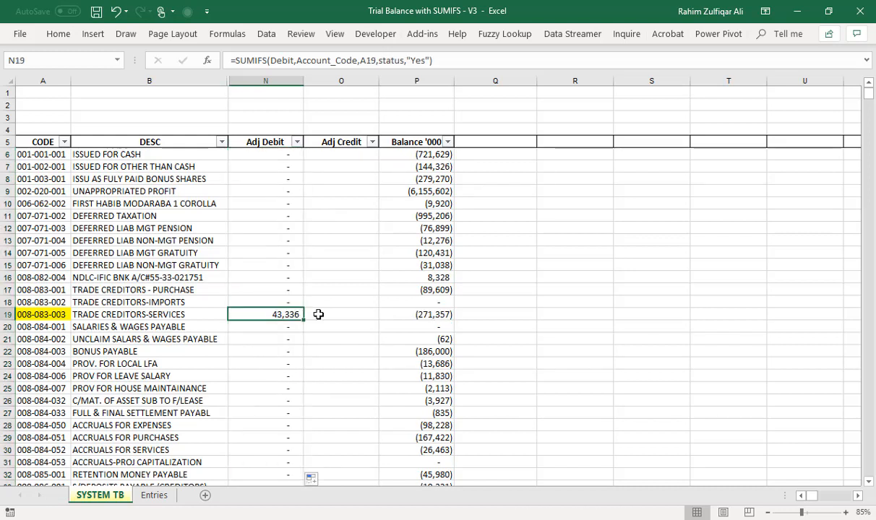
click(64, 315)
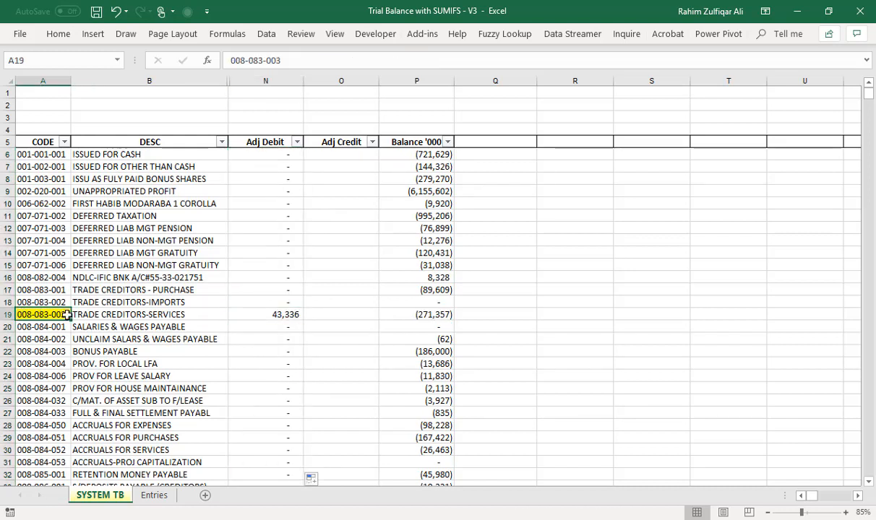
click(264, 314)
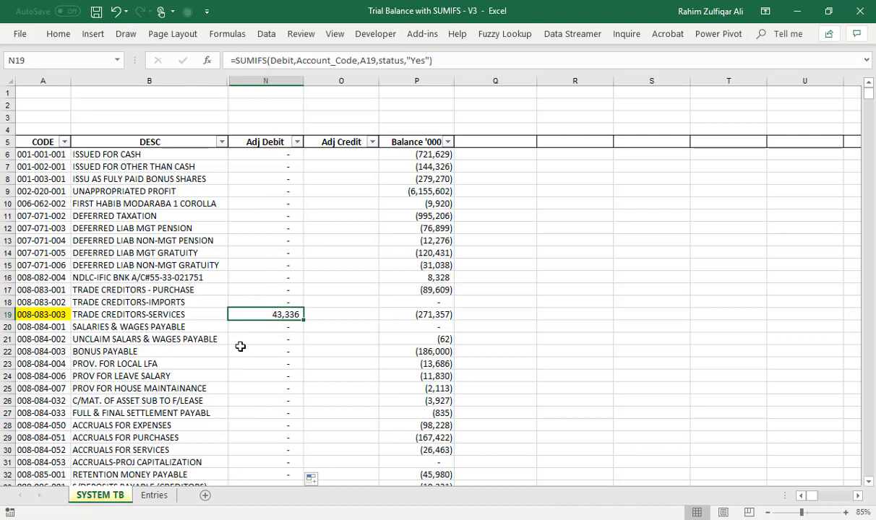
On the Entries sheet, set the status of both lines of entry 6, G24 and G25, to No
click(154, 495)
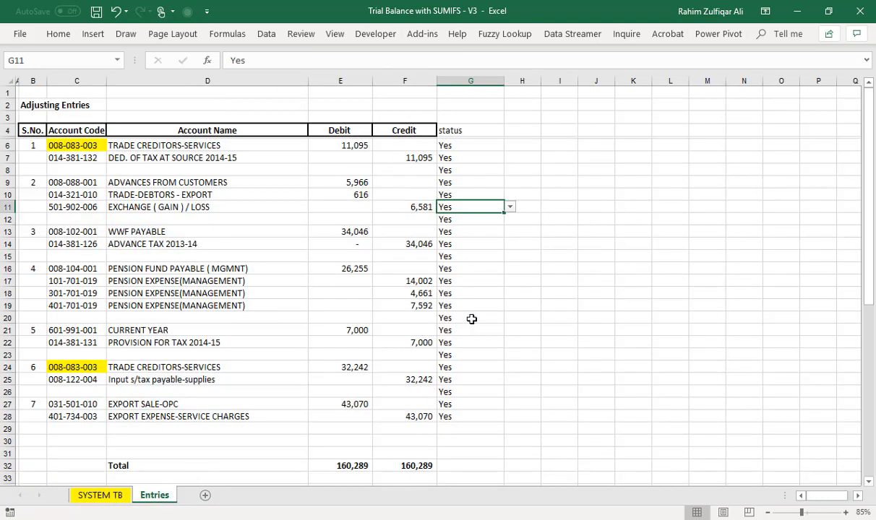
click(469, 367)
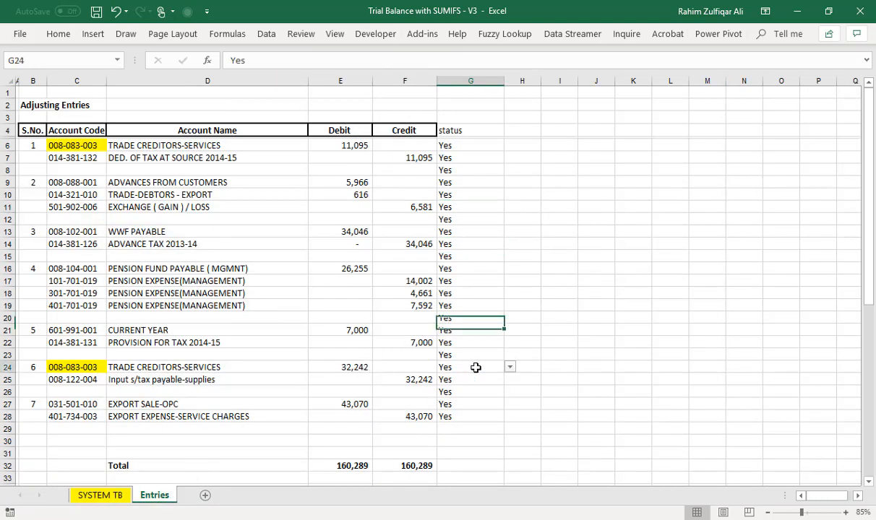
click(512, 371)
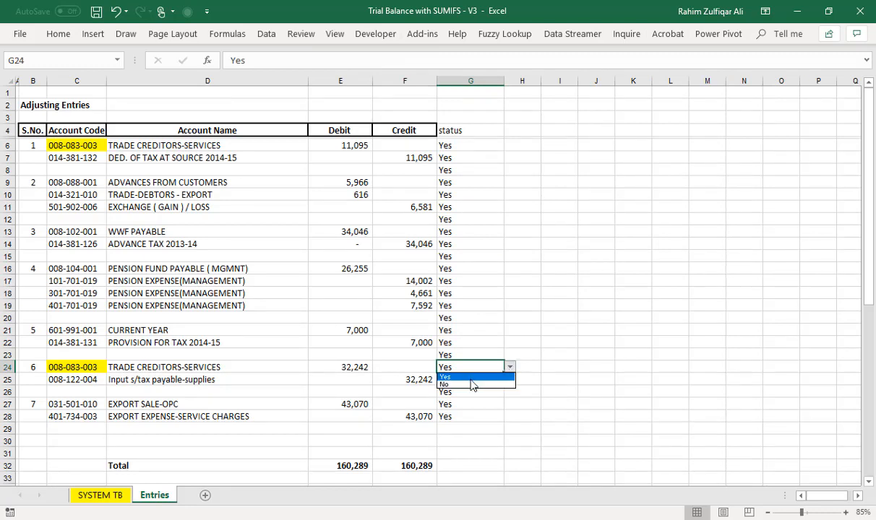
click(491, 390)
click(475, 388)
click(481, 380)
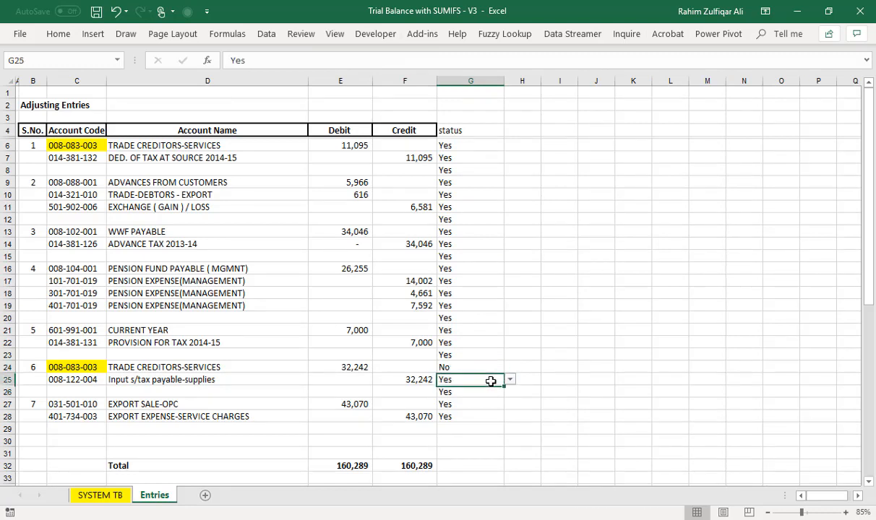
click(510, 380)
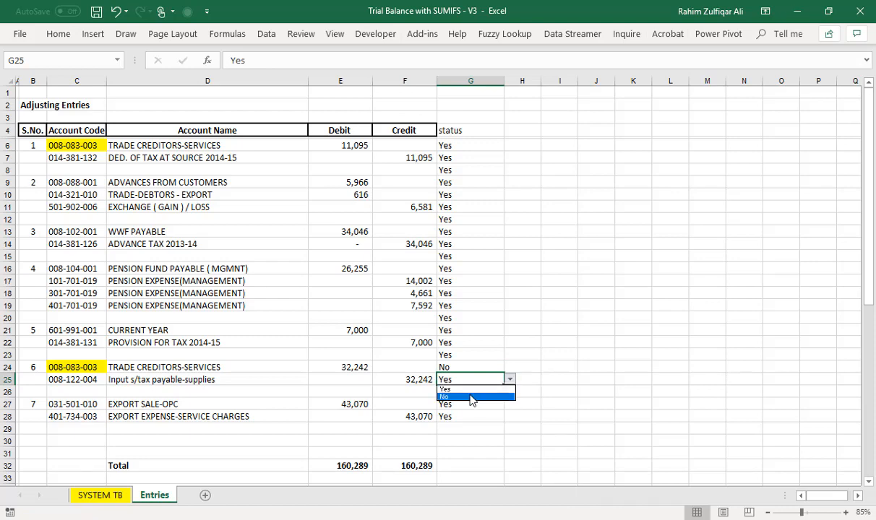
click(474, 397)
Compare the Adj Debit of account 008-083-003 on SYSTEM TB with the entry 1 debit in E6 on Entries
click(129, 498)
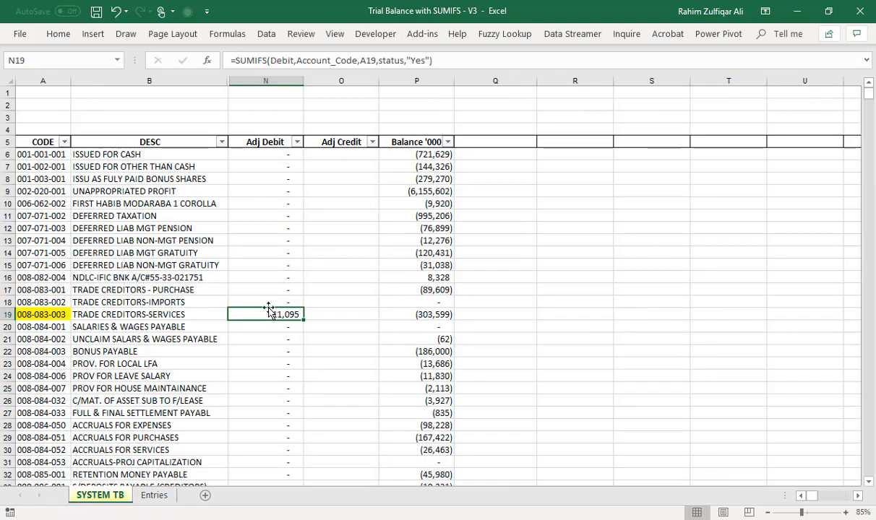
click(154, 495)
click(356, 147)
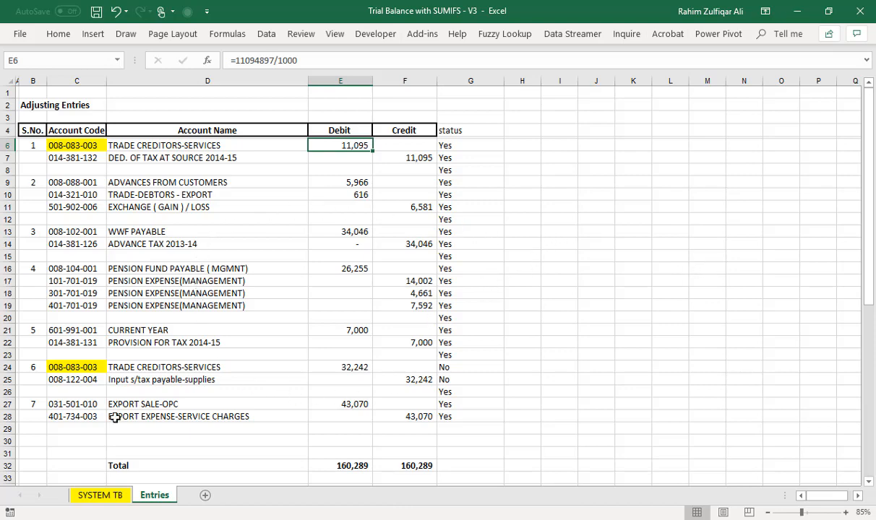
click(104, 498)
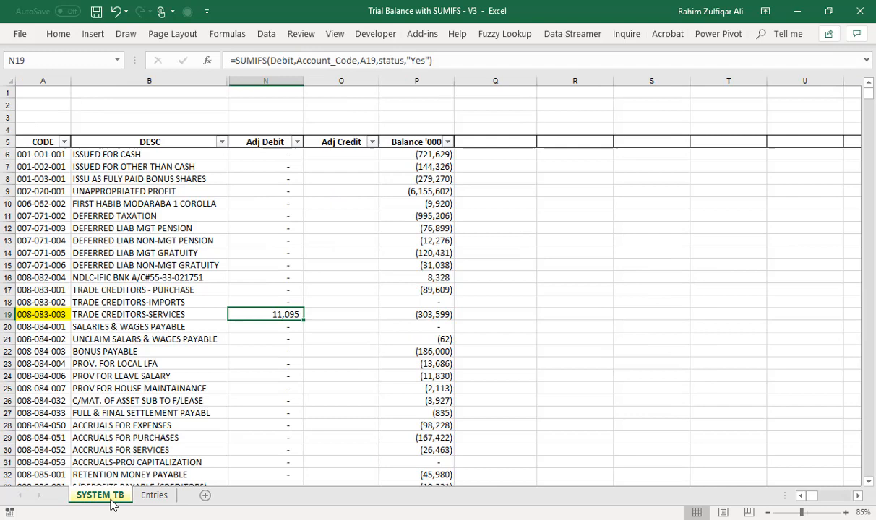
Set the status of both lines of entry 1, G6 and G7, to No and check the effect on Adj Debit in SYSTEM TB
click(149, 497)
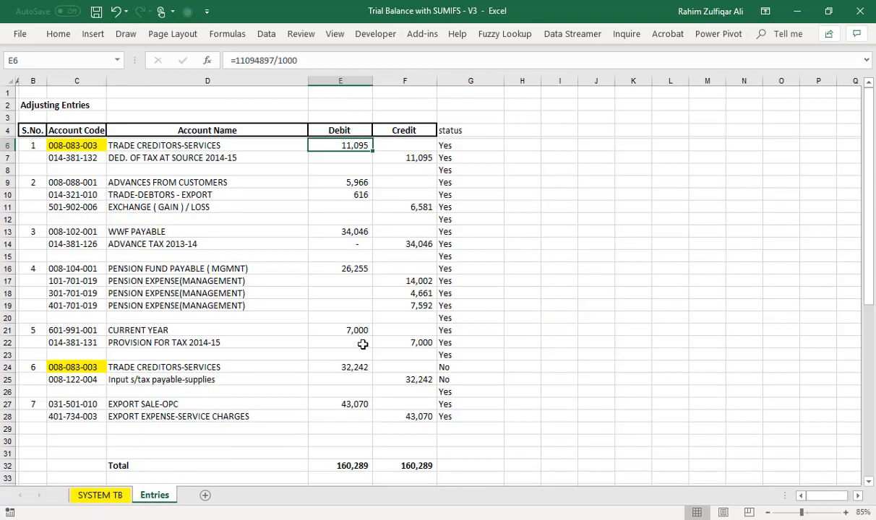
click(467, 145)
click(509, 145)
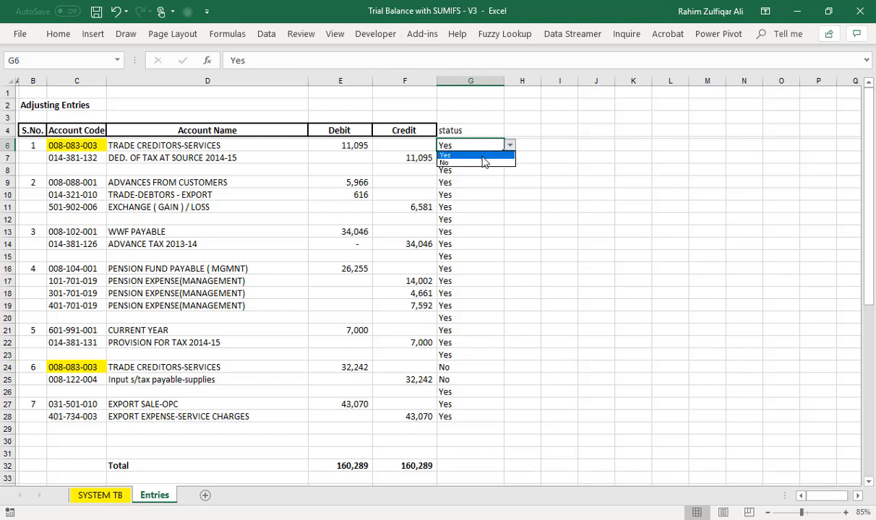
click(472, 160)
click(472, 159)
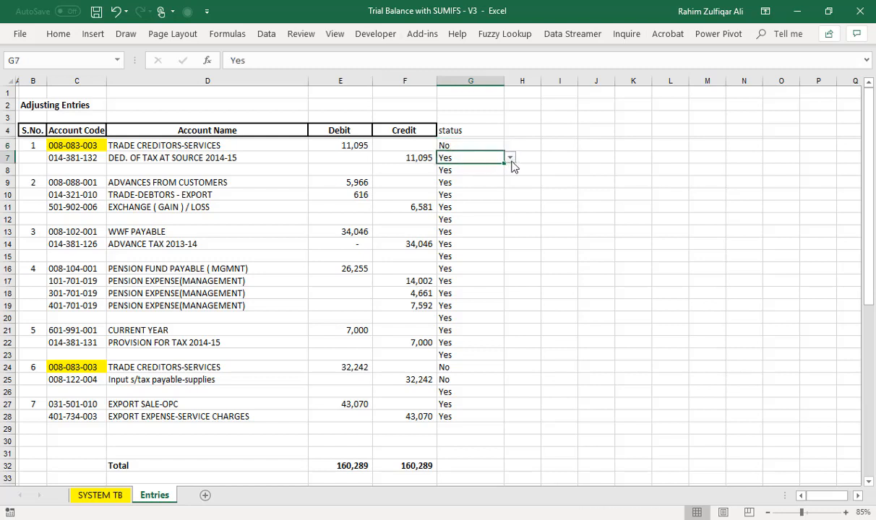
click(509, 157)
click(484, 176)
click(115, 496)
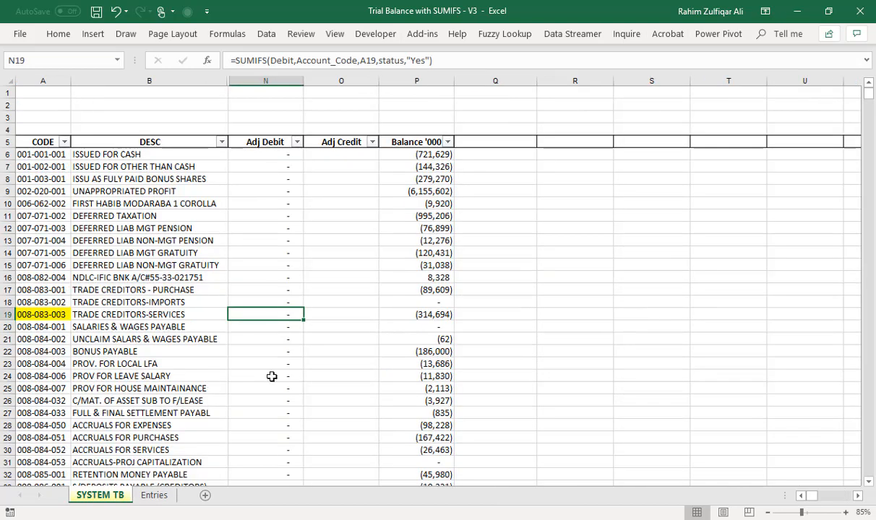
click(154, 496)
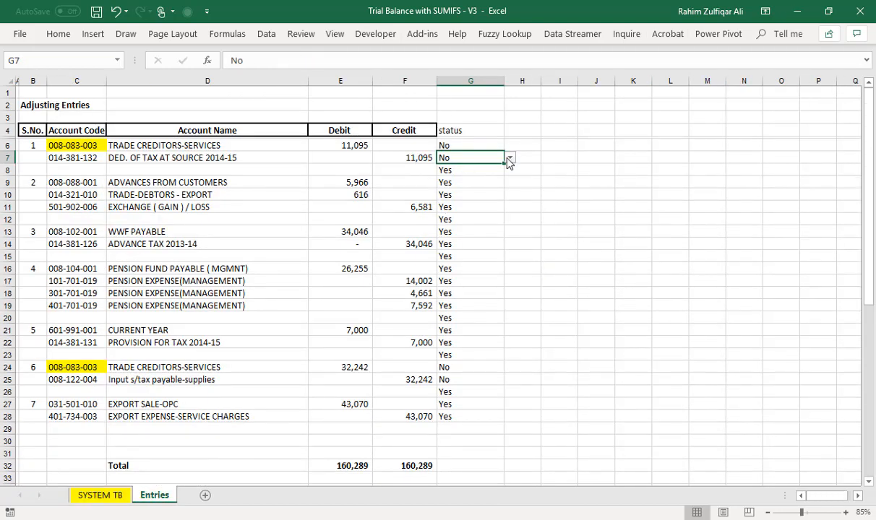
Set the status of both lines of entry 1, G6 and G7, back to Yes
click(501, 145)
click(509, 145)
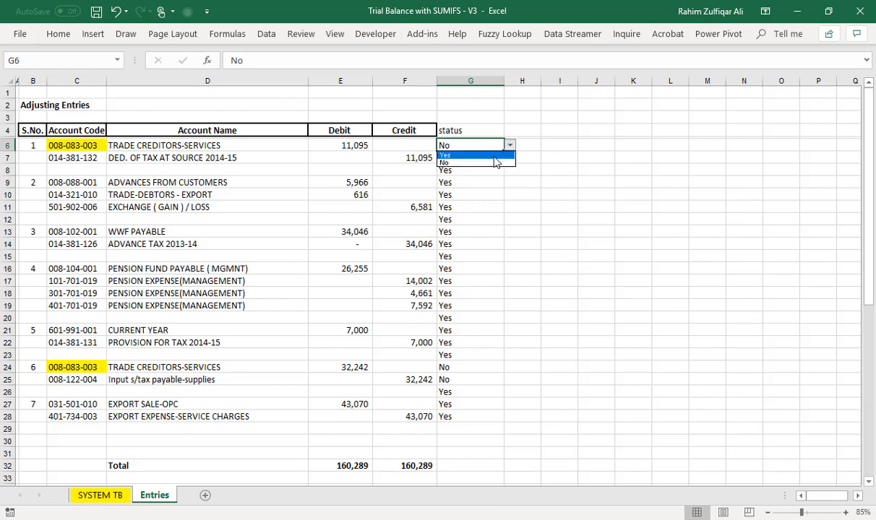
click(481, 153)
click(500, 157)
click(510, 158)
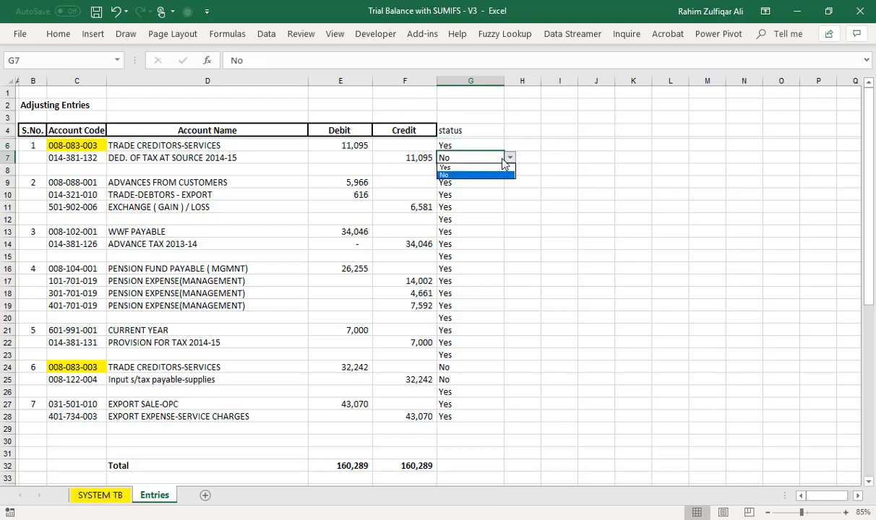
click(477, 165)
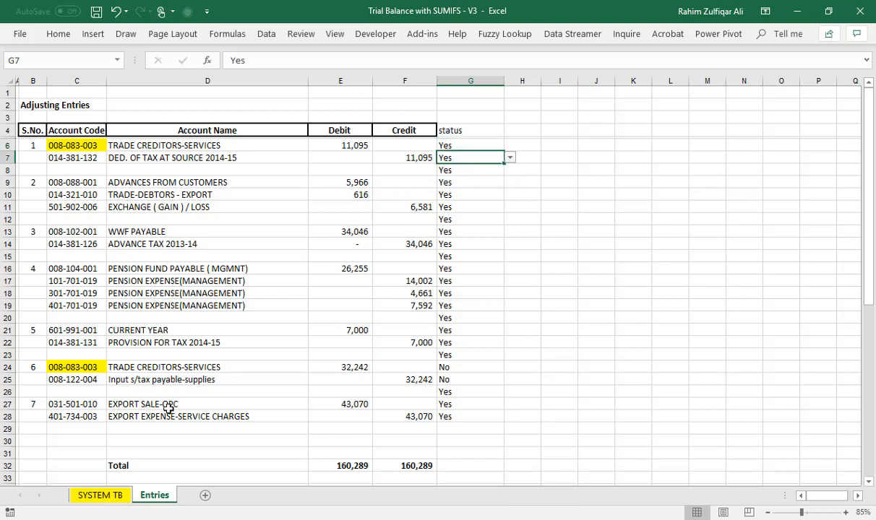
On SYSTEM TB, check the Adj Debit of account 008-083-003 and review the SUMIFS formula in N19
click(118, 495)
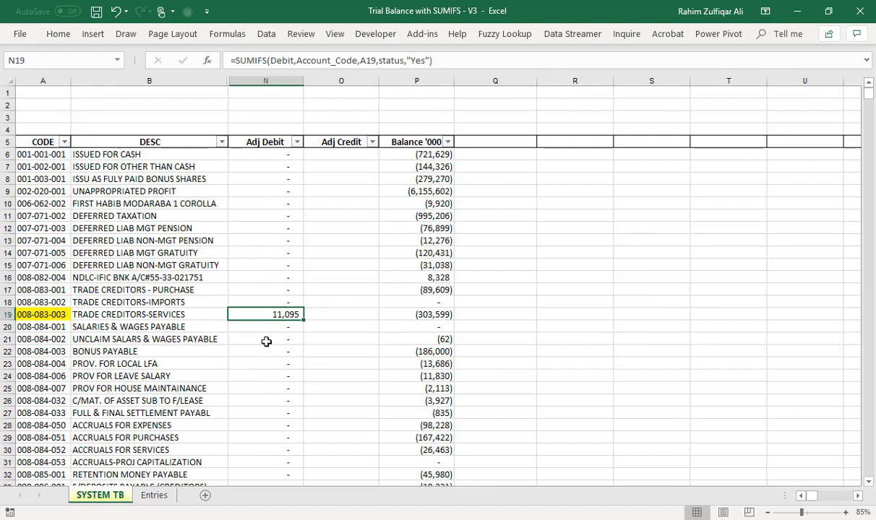
double_click(273, 313)
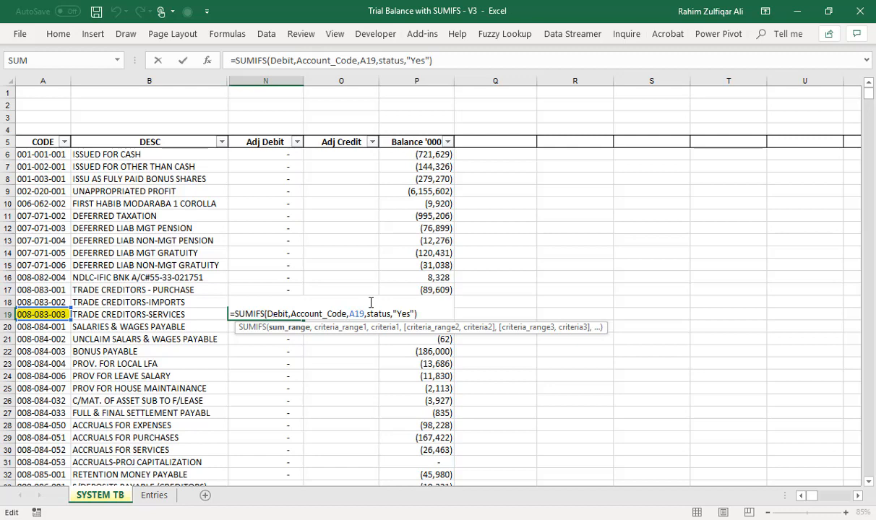
key(Return)
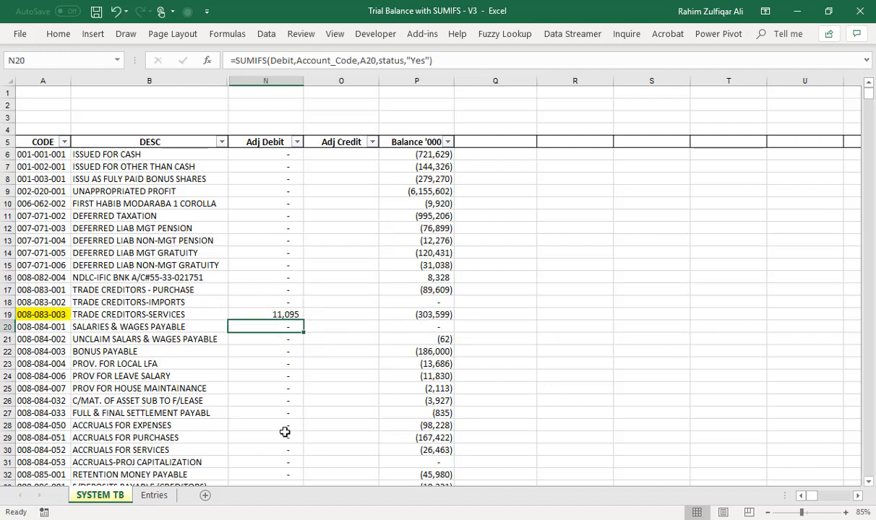